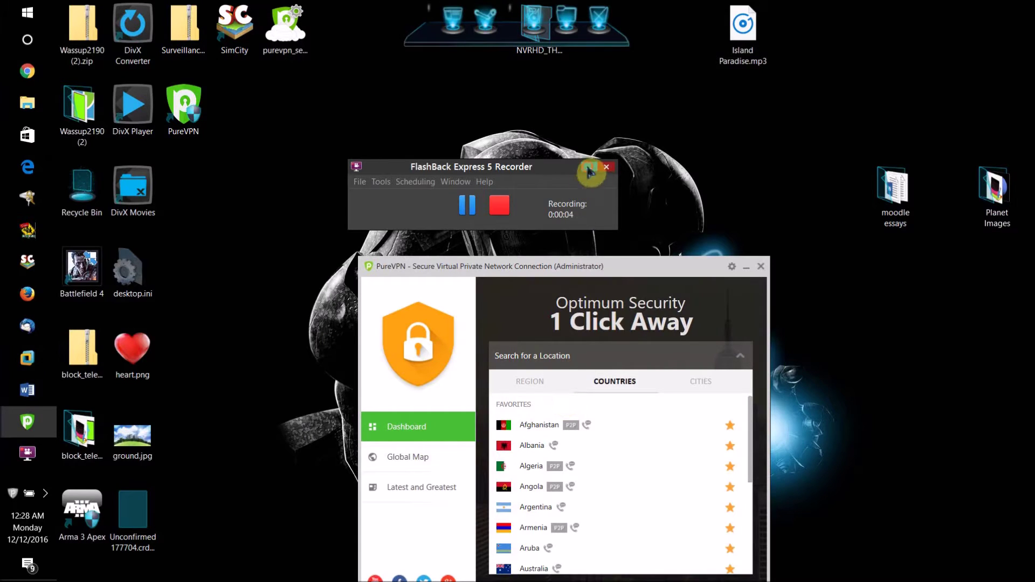
Minimize the FlashBack Express recorder window and open PureVPN's preferences.
{"action": "left_click", "coordinate": [589, 168]}
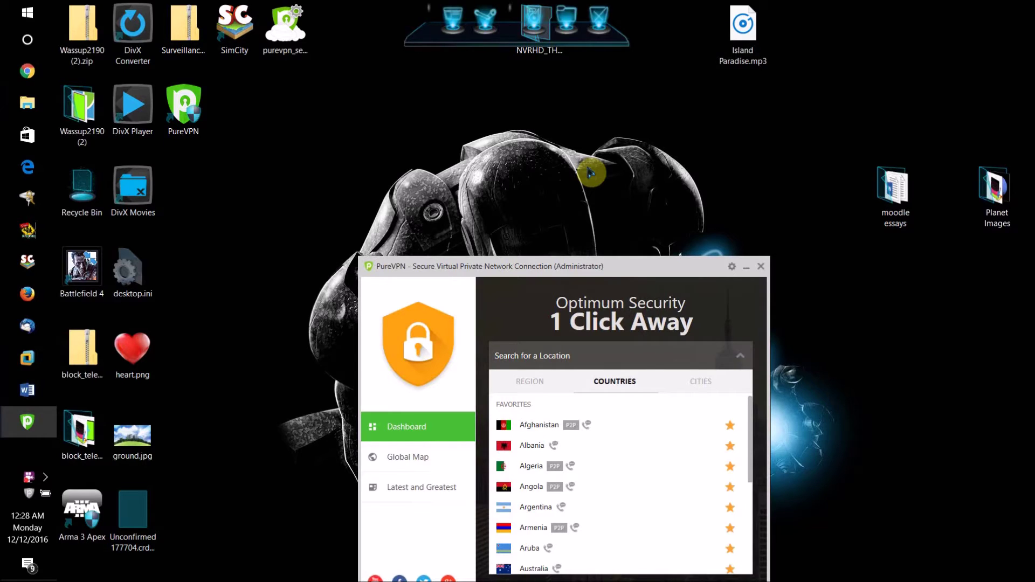
{"action": "left_click", "coordinate": [733, 268]}
Show the Select Mode page and move the PureVPN window fully onto the screen.
{"action": "left_click", "coordinate": [433, 424]}
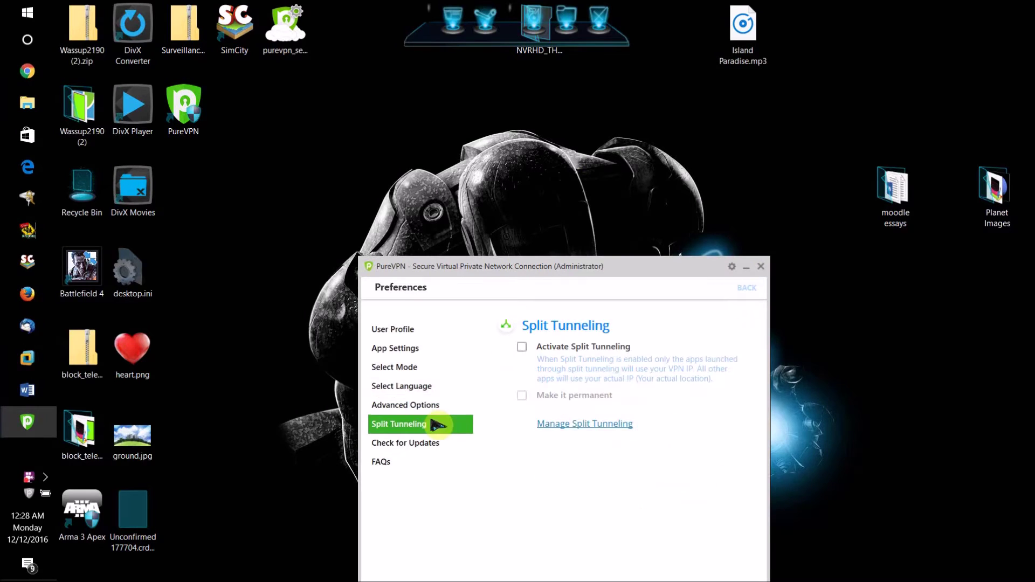
{"action": "left_click", "coordinate": [415, 367]}
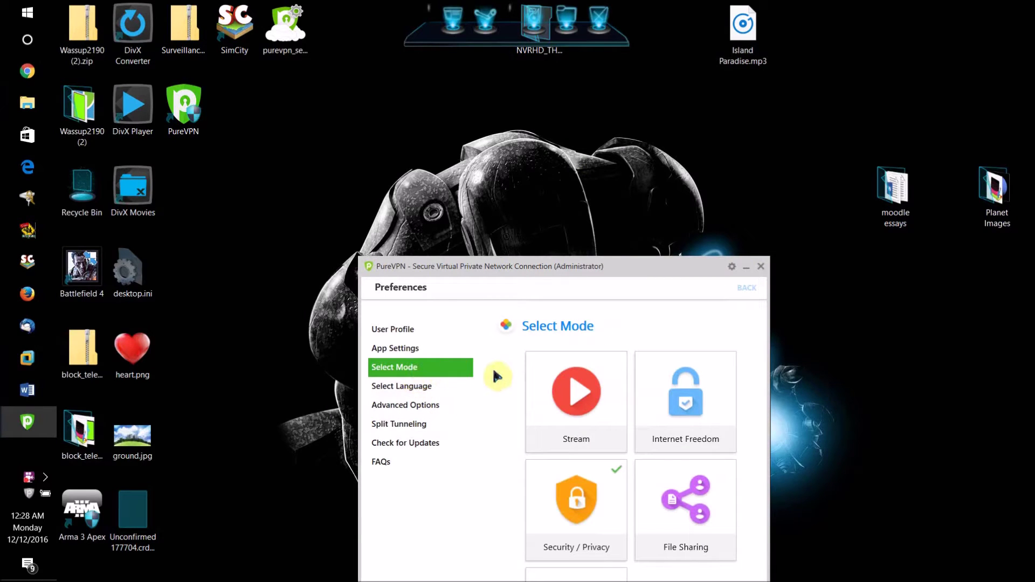
{"action": "left_click_drag", "start_coordinate": [514, 269], "coordinate": [506, 202]}
{"action": "scroll", "coordinate": [654, 306], "scroll_direction": "down", "scroll_amount": 2}
{"action": "scroll", "coordinate": [654, 302], "scroll_direction": "up", "scroll_amount": 2}
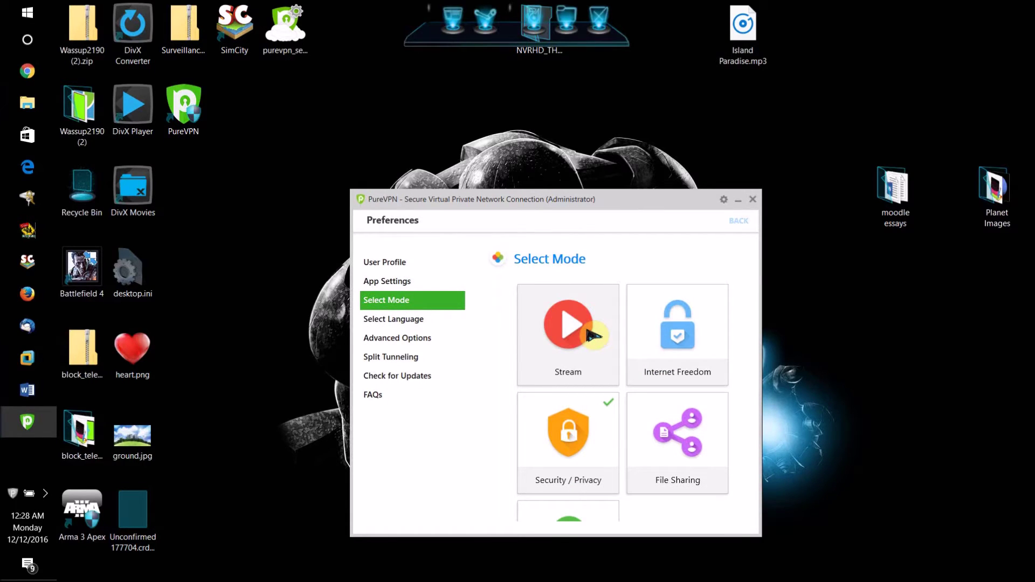
Try the Stream, Internet Freedom and File Sharing modes, keep Security / Privacy, and show English language.
{"action": "left_click", "coordinate": [578, 351]}
{"action": "left_click", "coordinate": [665, 353]}
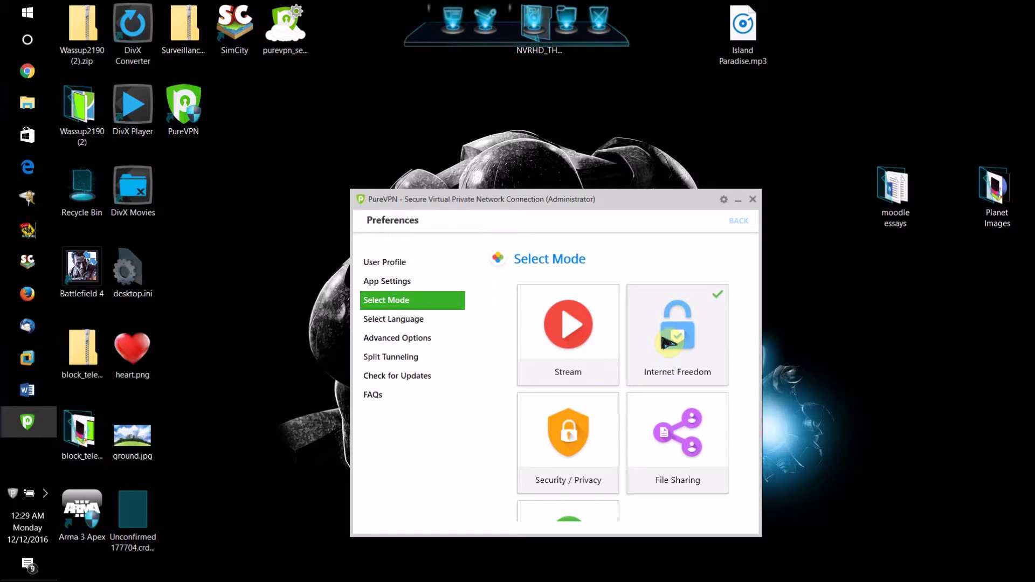
{"action": "left_click", "coordinate": [669, 442]}
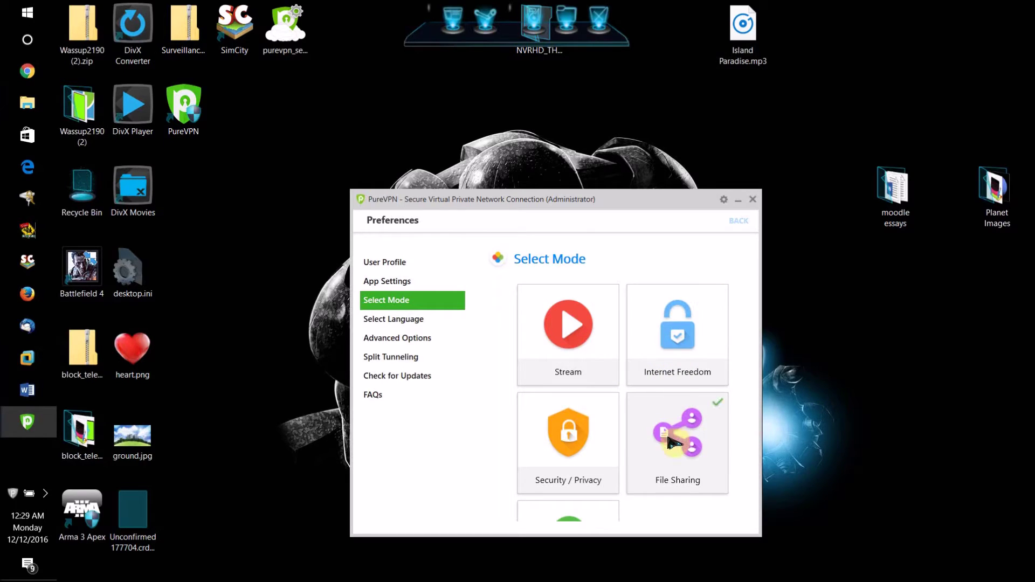
{"action": "left_click", "coordinate": [608, 446]}
{"action": "left_click", "coordinate": [667, 457]}
{"action": "scroll", "coordinate": [667, 457], "scroll_direction": "down", "scroll_amount": 2}
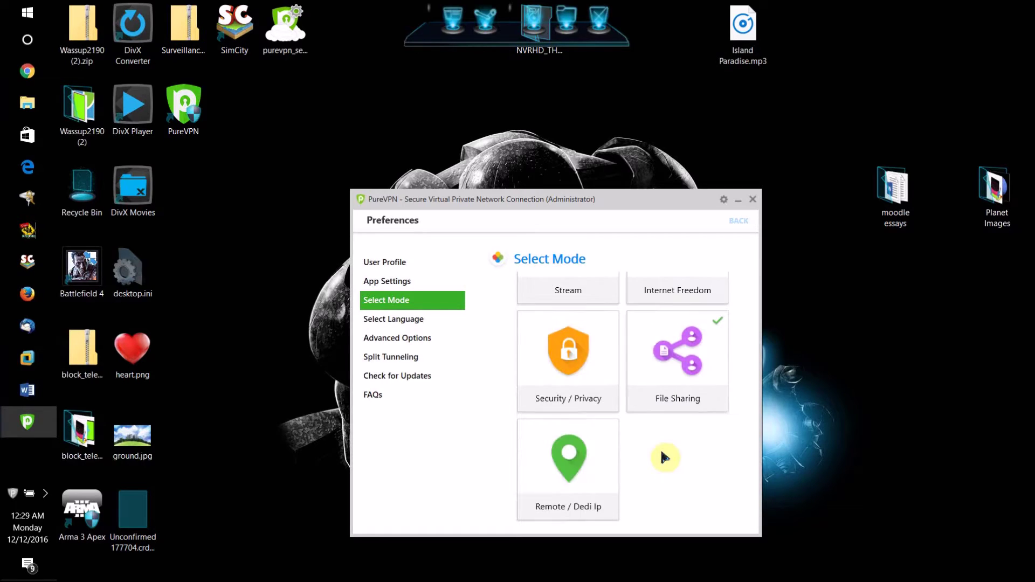
{"action": "scroll", "coordinate": [667, 457], "scroll_direction": "up", "scroll_amount": 2}
{"action": "scroll", "coordinate": [667, 457], "scroll_direction": "down", "scroll_amount": 2}
{"action": "scroll", "coordinate": [668, 457], "scroll_direction": "up", "scroll_amount": 2}
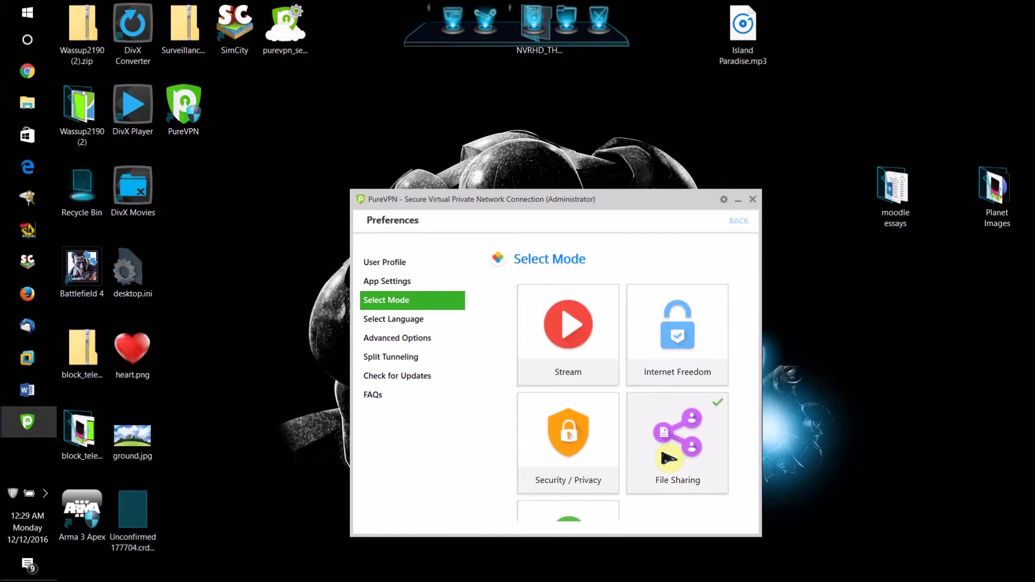
{"action": "left_click", "coordinate": [599, 465]}
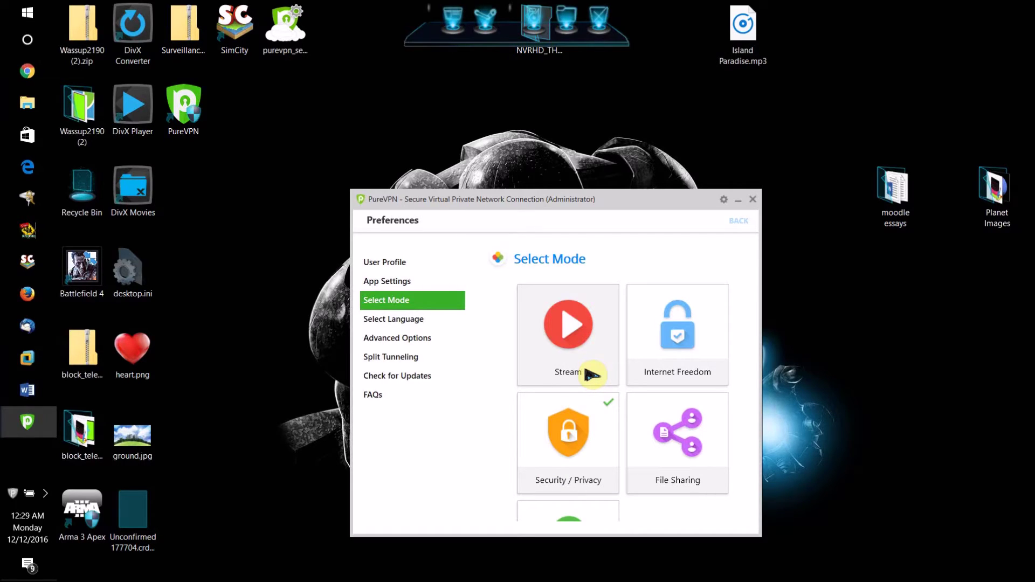
{"action": "left_click", "coordinate": [434, 324]}
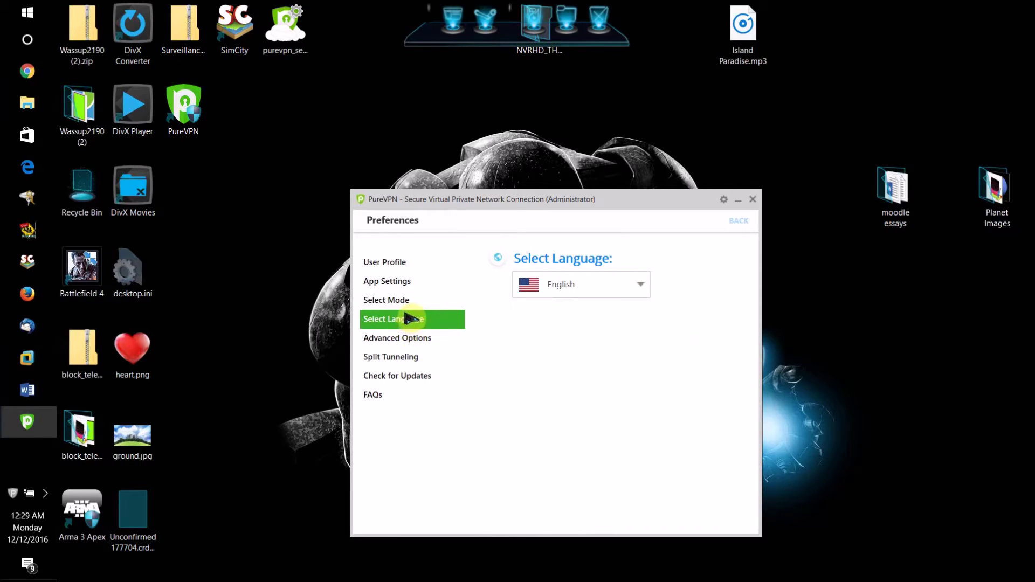
Toggle Select Mode and Advanced Options to view the Internet Kill Switch settings, then return to the dashboard.
{"action": "left_click", "coordinate": [417, 340]}
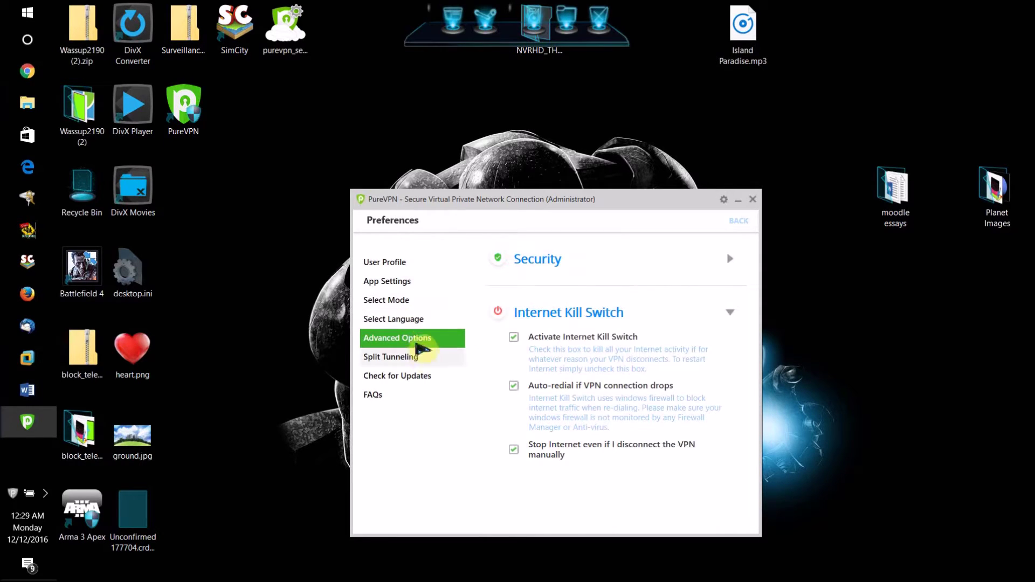
{"action": "left_click", "coordinate": [428, 304]}
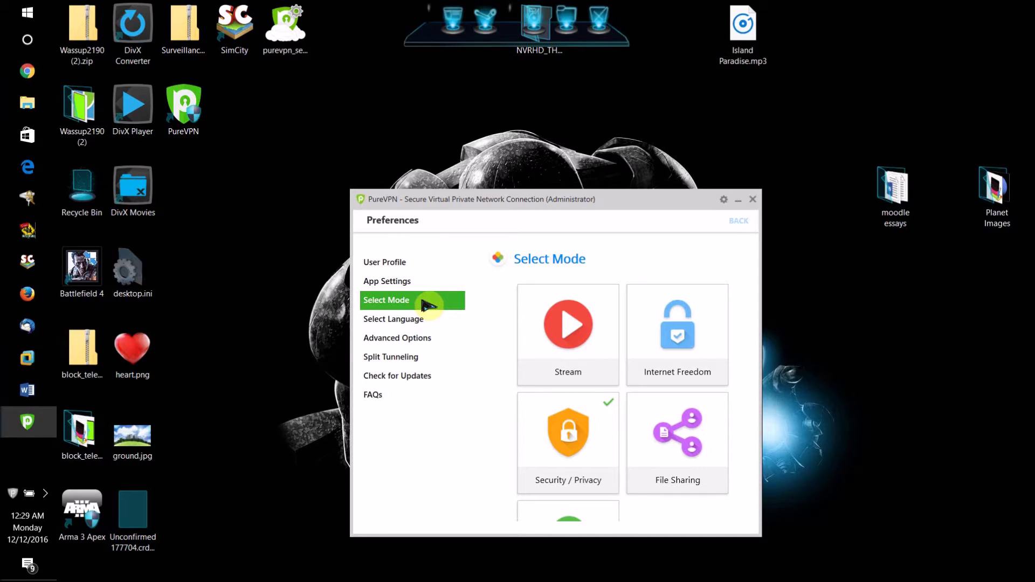
{"action": "left_click", "coordinate": [420, 344]}
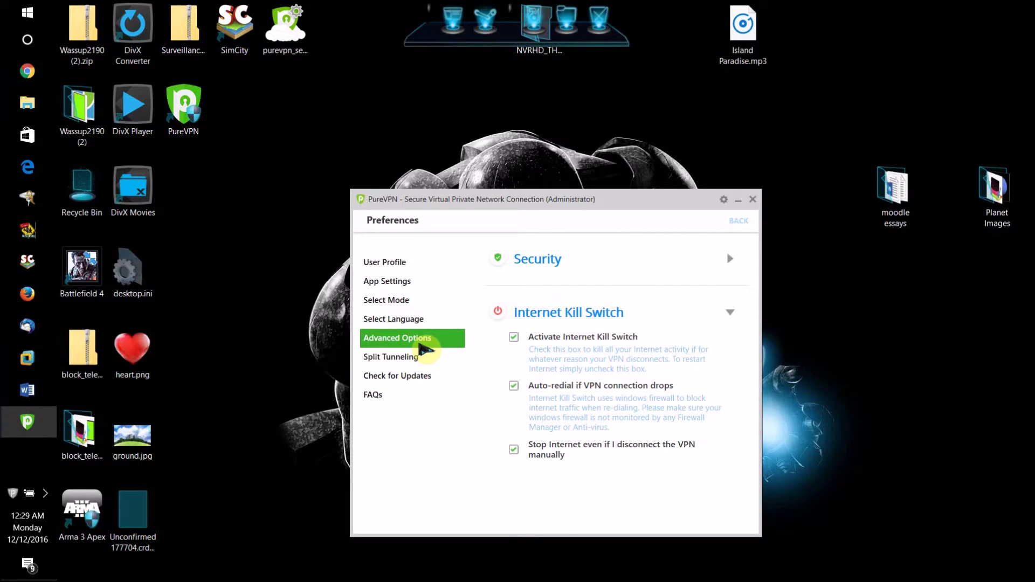
{"action": "left_click", "coordinate": [415, 301]}
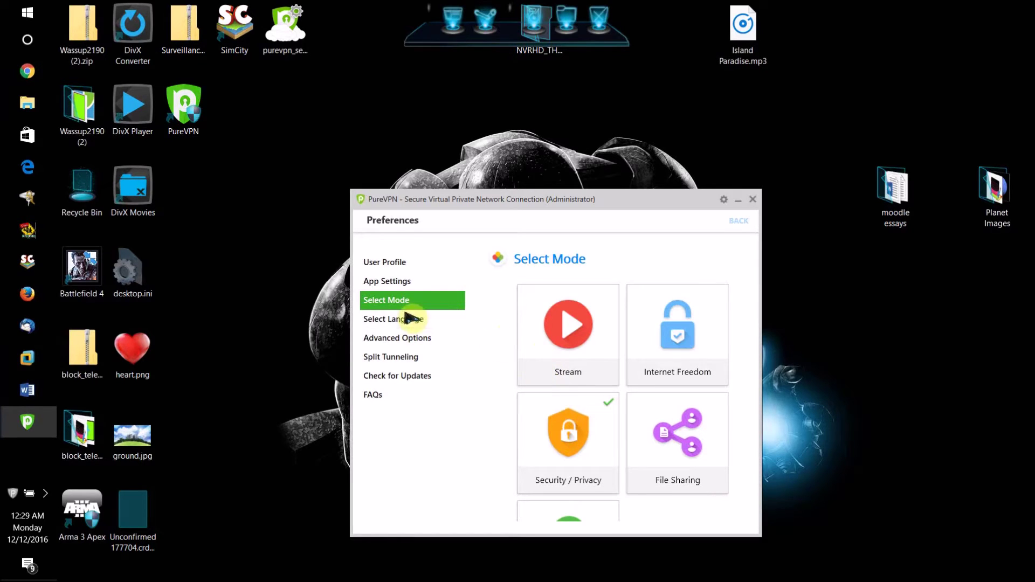
{"action": "left_click", "coordinate": [439, 338]}
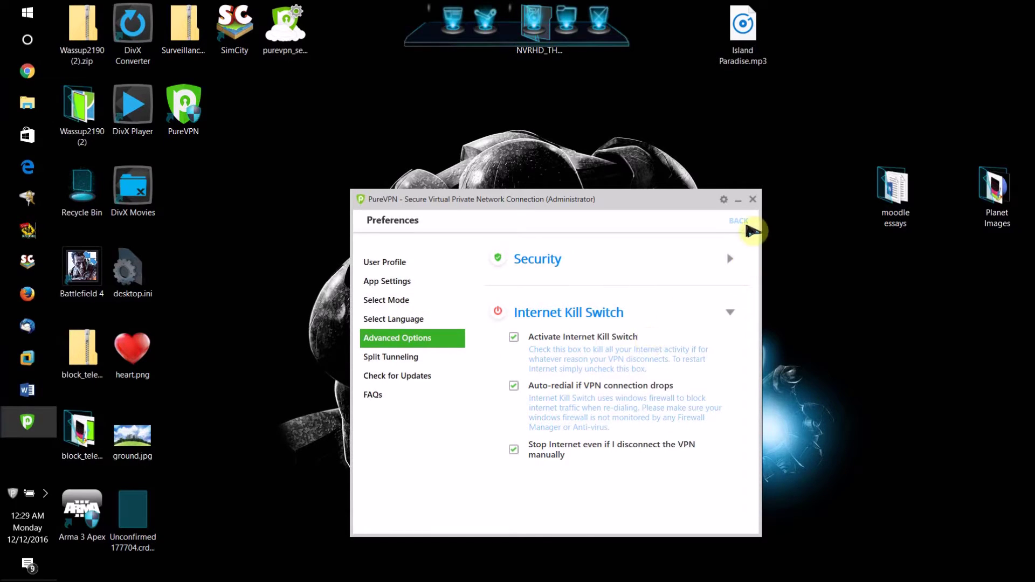
{"action": "left_click_drag", "start_coordinate": [668, 204], "coordinate": [665, 288]}
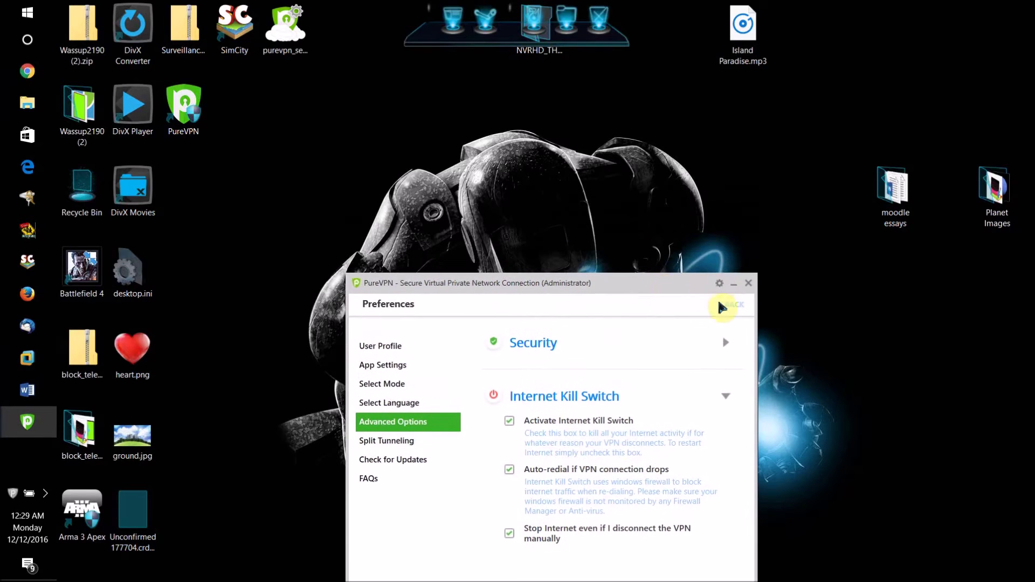
{"action": "left_click", "coordinate": [730, 305]}
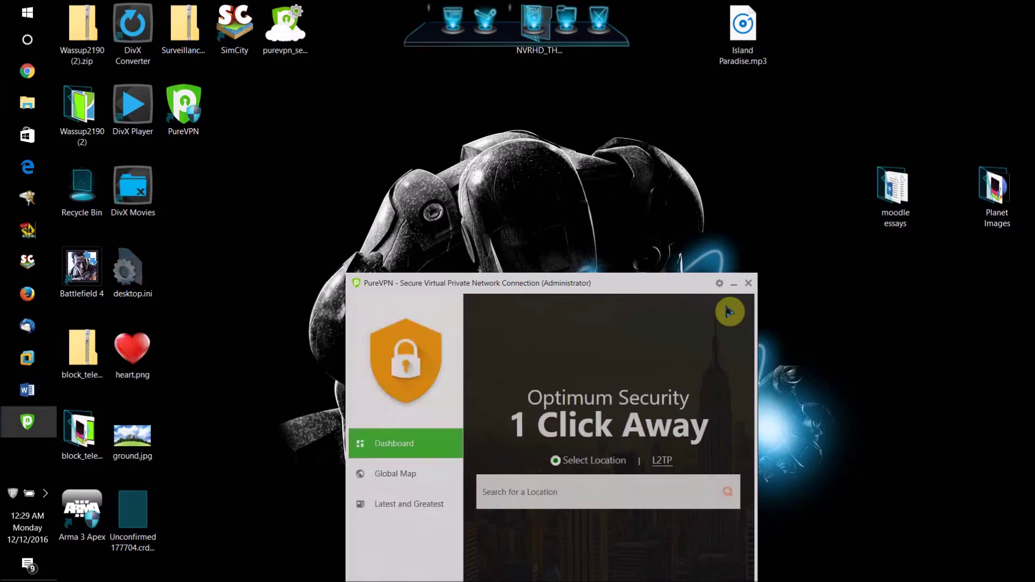
Change the connection protocol from L2TP to Automatic and expand the Countries location list.
{"action": "left_click", "coordinate": [664, 462]}
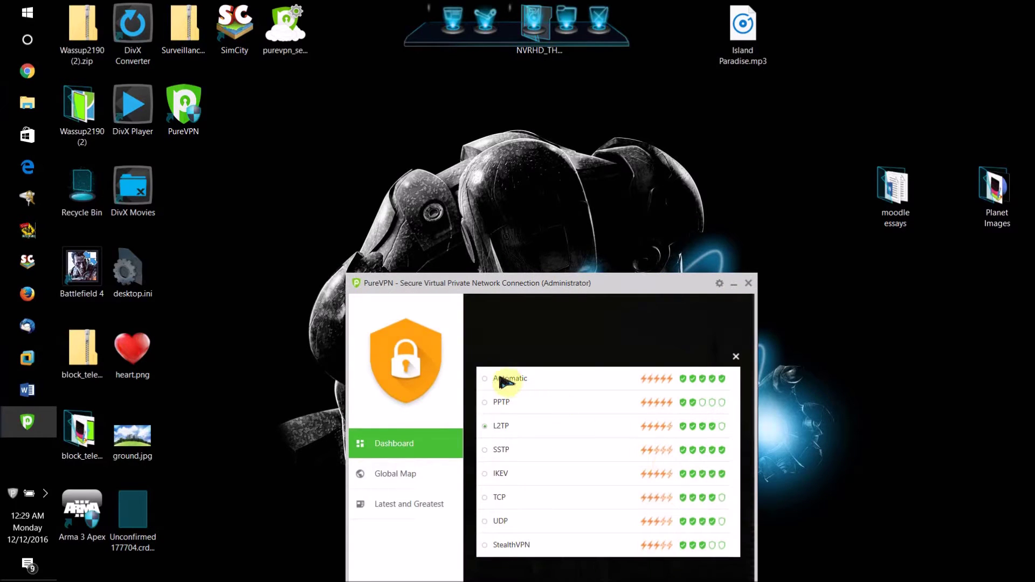
{"action": "left_click", "coordinate": [505, 379]}
{"action": "left_click", "coordinate": [674, 464]}
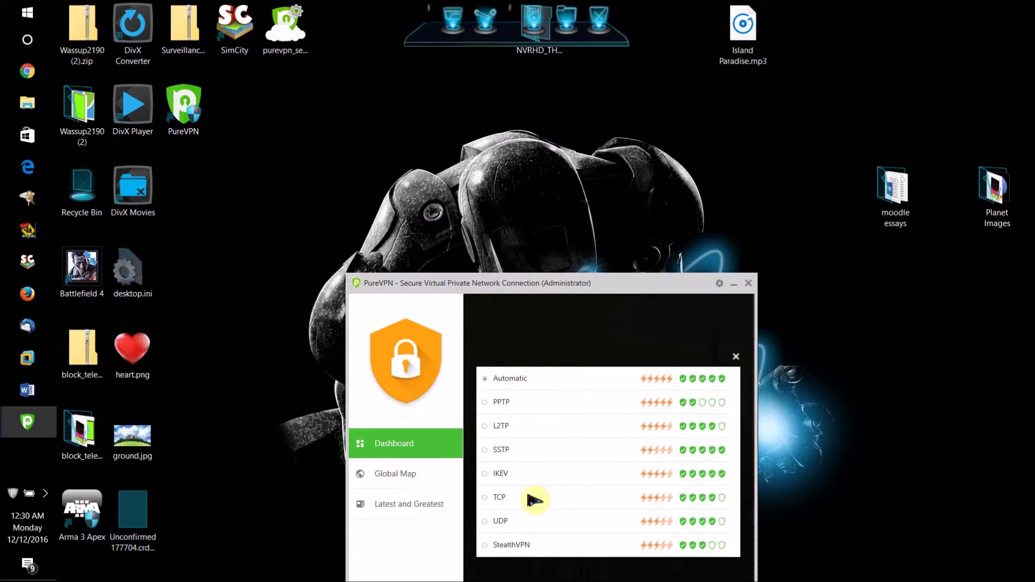
{"action": "left_click", "coordinate": [736, 356]}
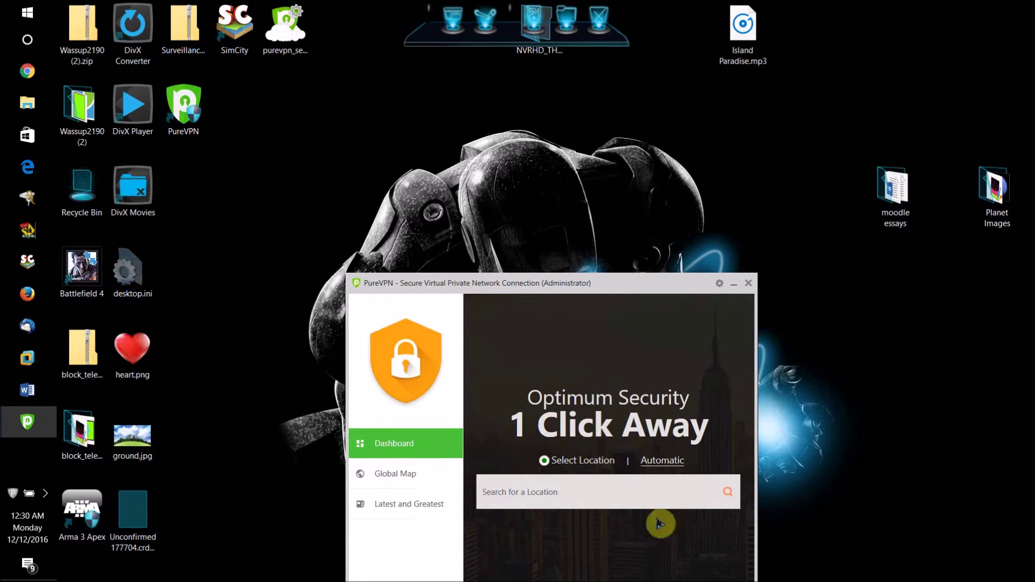
{"action": "left_click", "coordinate": [662, 460]}
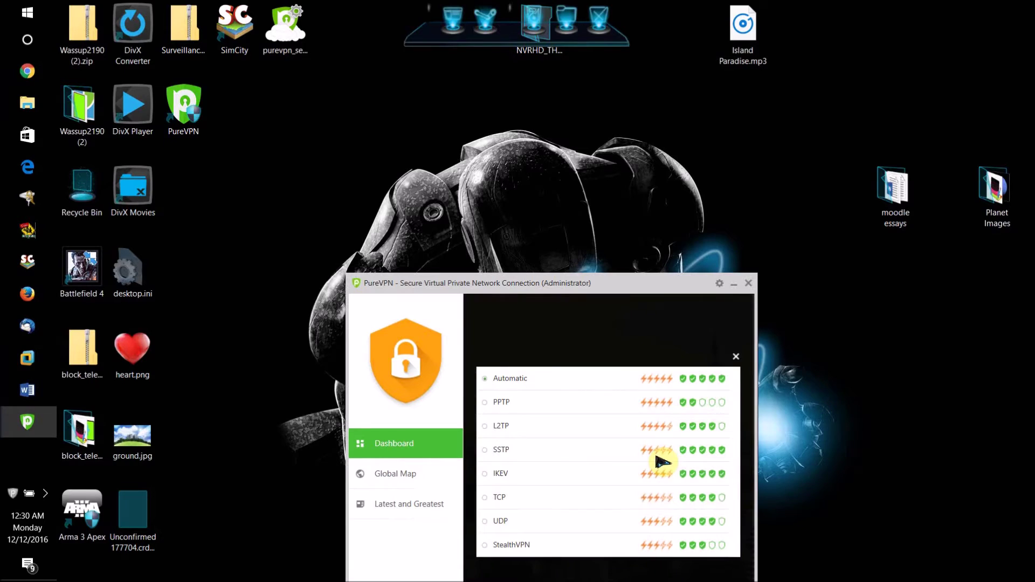
{"action": "left_click", "coordinate": [735, 357]}
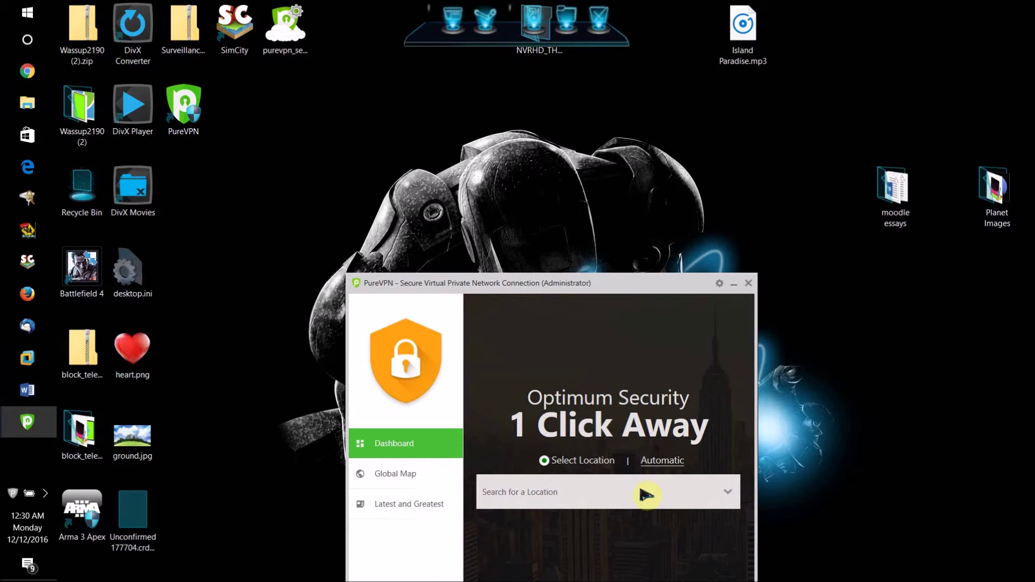
{"action": "left_click", "coordinate": [719, 489]}
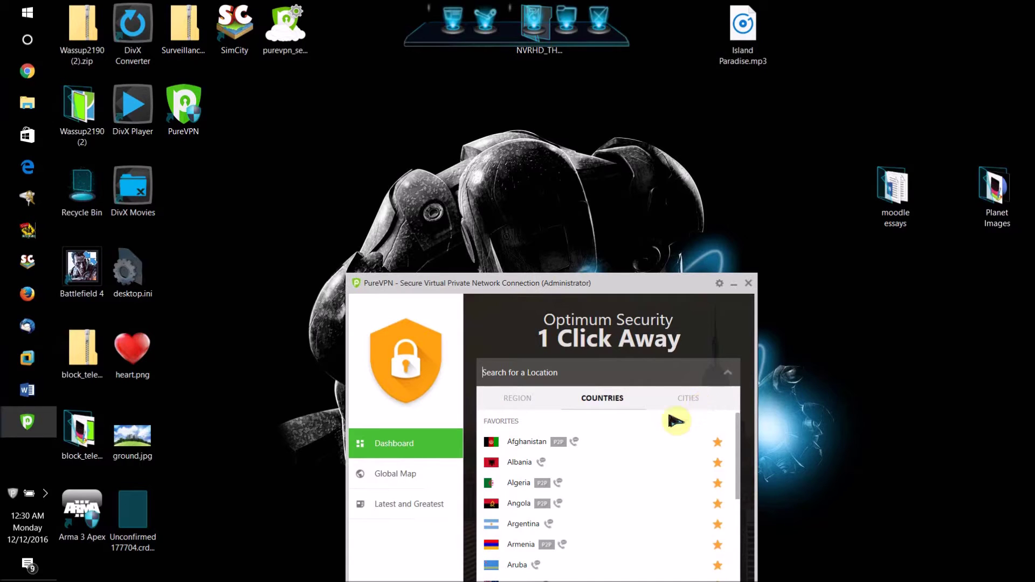
Scroll through the list of server countries.
{"action": "scroll", "coordinate": [634, 469], "scroll_direction": "down", "scroll_amount": 5}
{"action": "scroll", "coordinate": [633, 469], "scroll_direction": "up", "scroll_amount": 2}
{"action": "scroll", "coordinate": [632, 468], "scroll_direction": "up", "scroll_amount": 3}
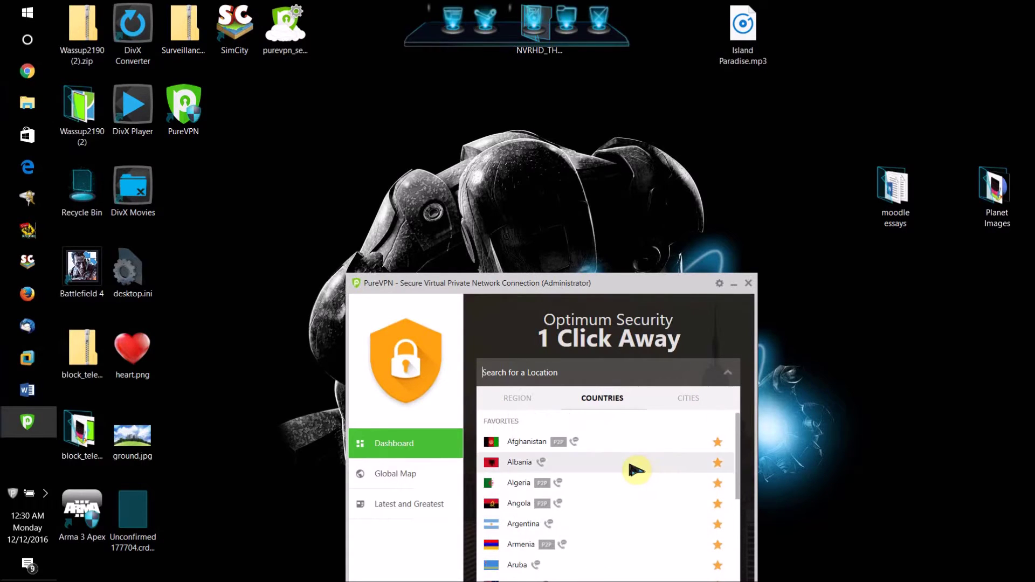
{"action": "scroll", "coordinate": [634, 470], "scroll_direction": "down", "scroll_amount": 6}
{"action": "scroll", "coordinate": [635, 470], "scroll_direction": "down", "scroll_amount": 20}
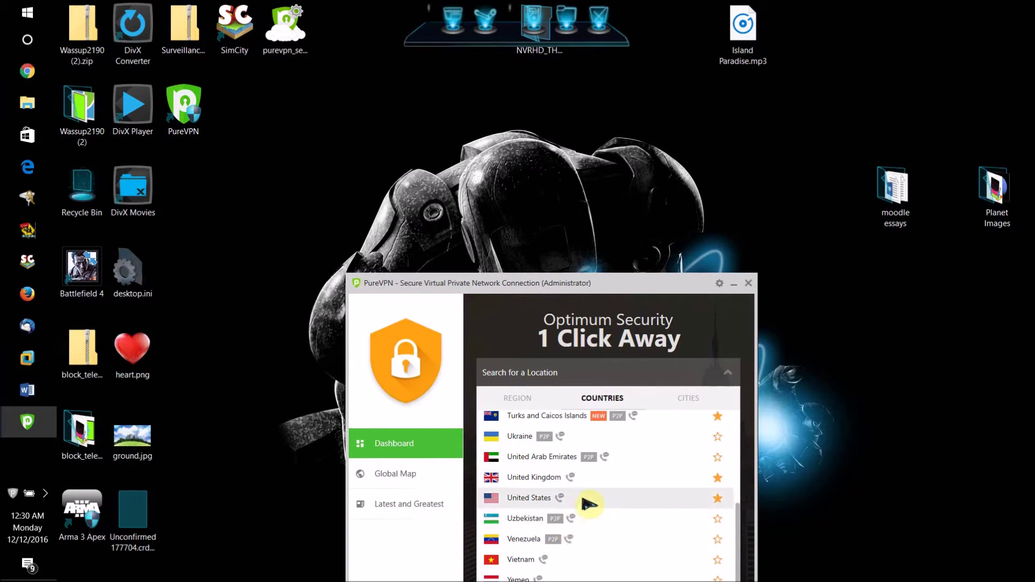
Search locations for 'united', clear the search, and show the Cities list.
{"action": "left_click", "coordinate": [684, 399]}
{"action": "left_click", "coordinate": [603, 399]}
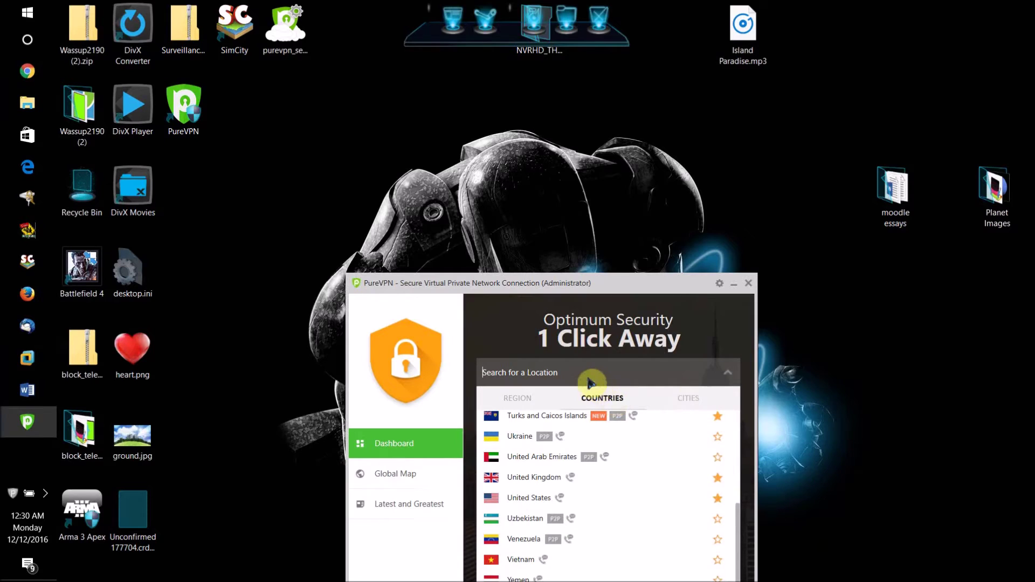
{"action": "type", "text": "united"}
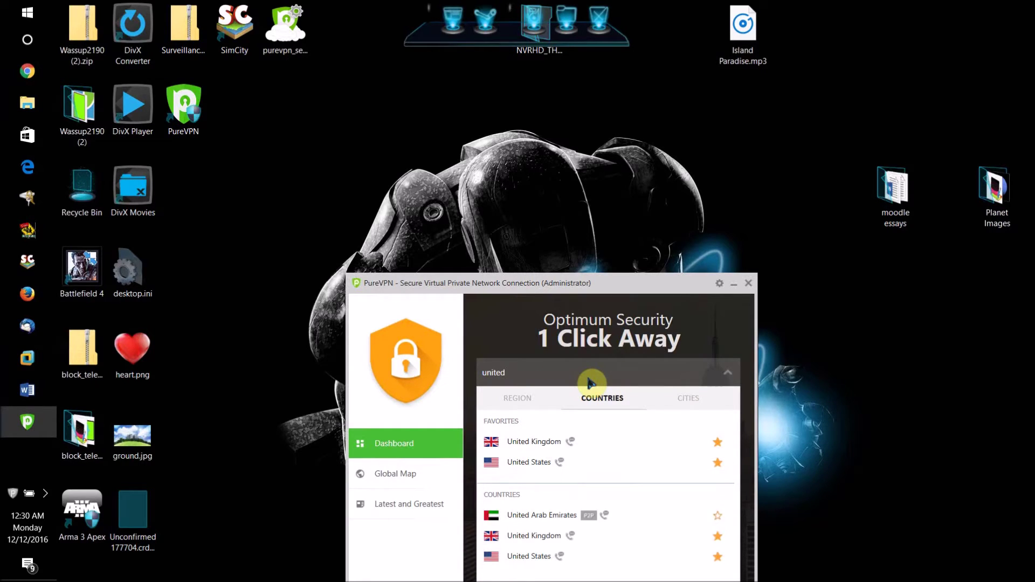
{"action": "key", "text": "BackSpace"}
{"action": "key", "text": "BackSpace"}
{"action": "key", "text": "BackSpace"}
{"action": "key", "text": "BackSpace"}
{"action": "key", "text": "BackSpace"}
{"action": "key", "text": "BackSpace"}
{"action": "left_click", "coordinate": [695, 406]}
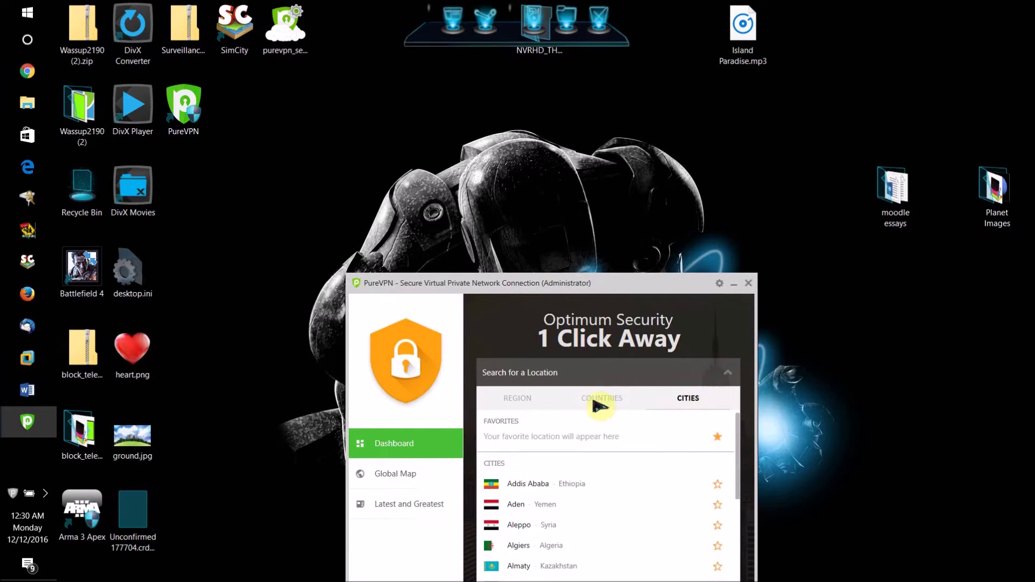
Search cities for 'lond', switch to Region view, clear the search, and open Preferences.
{"action": "left_click", "coordinate": [575, 374]}
{"action": "type", "text": "lon"}
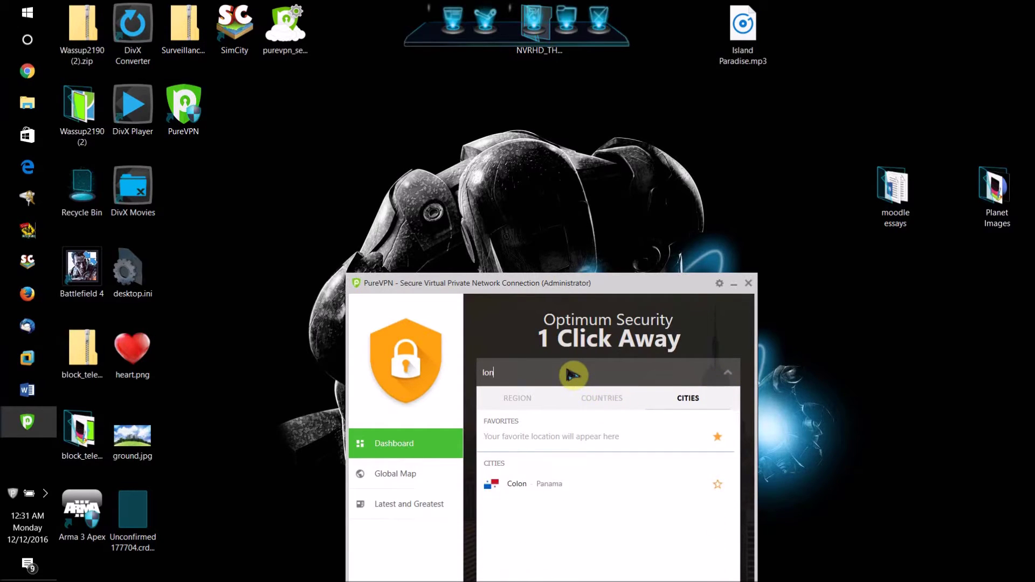
{"action": "type", "text": "d"}
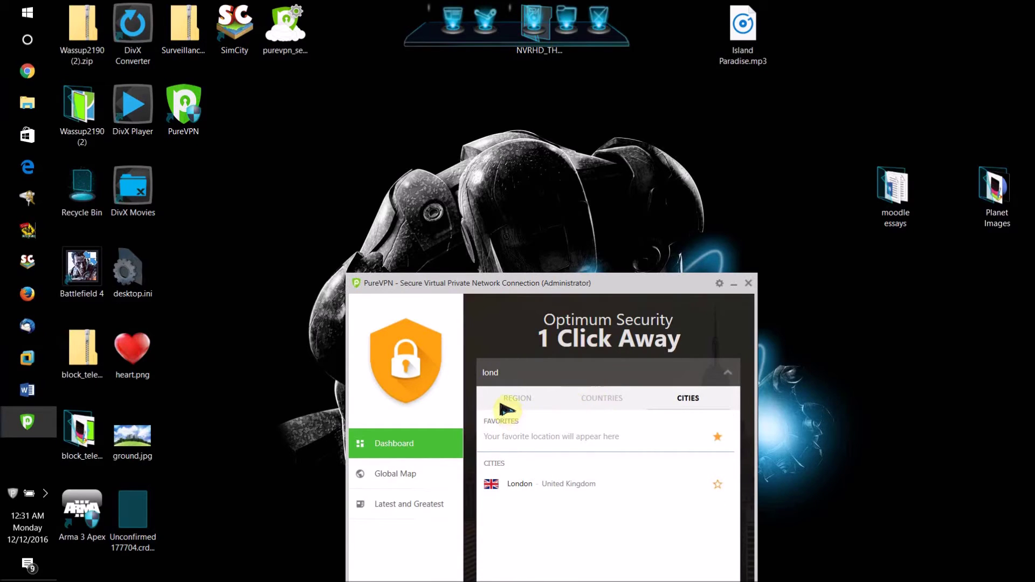
{"action": "left_click", "coordinate": [519, 404]}
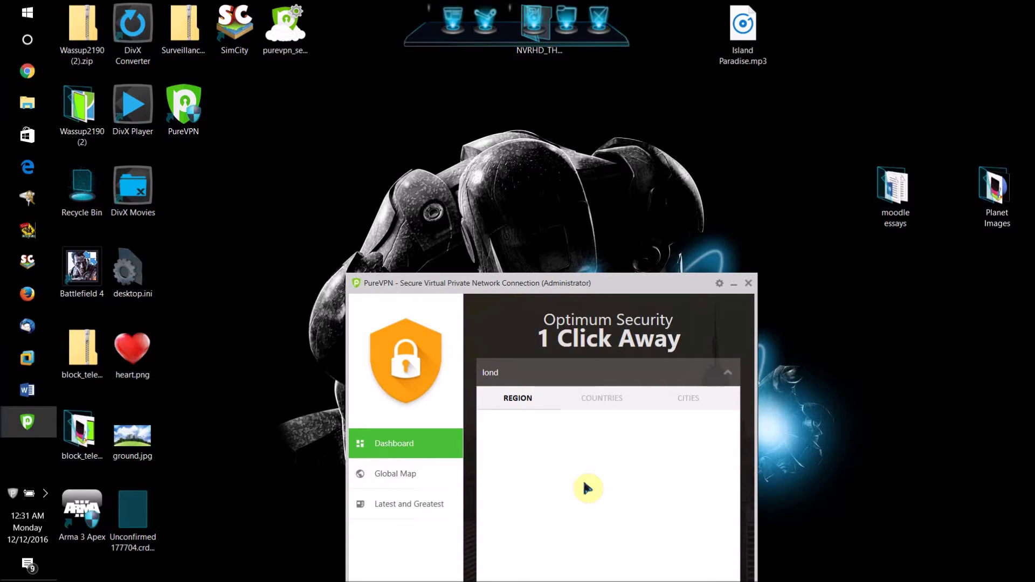
{"action": "key", "text": "BackSpace"}
{"action": "key", "text": "BackSpace"}
{"action": "key", "text": "BackSpace"}
{"action": "key", "text": "BackSpace"}
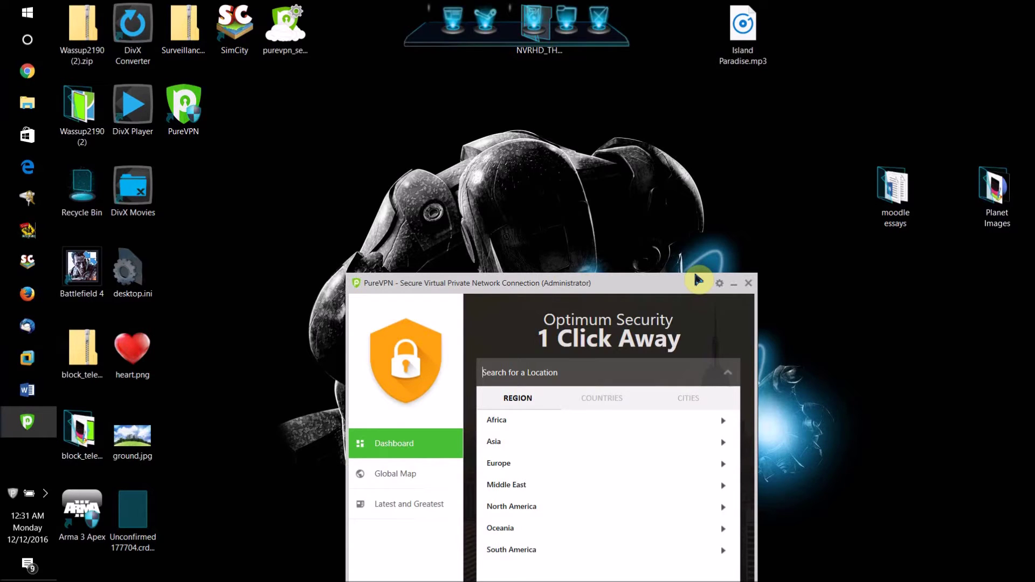
{"action": "left_click", "coordinate": [720, 284]}
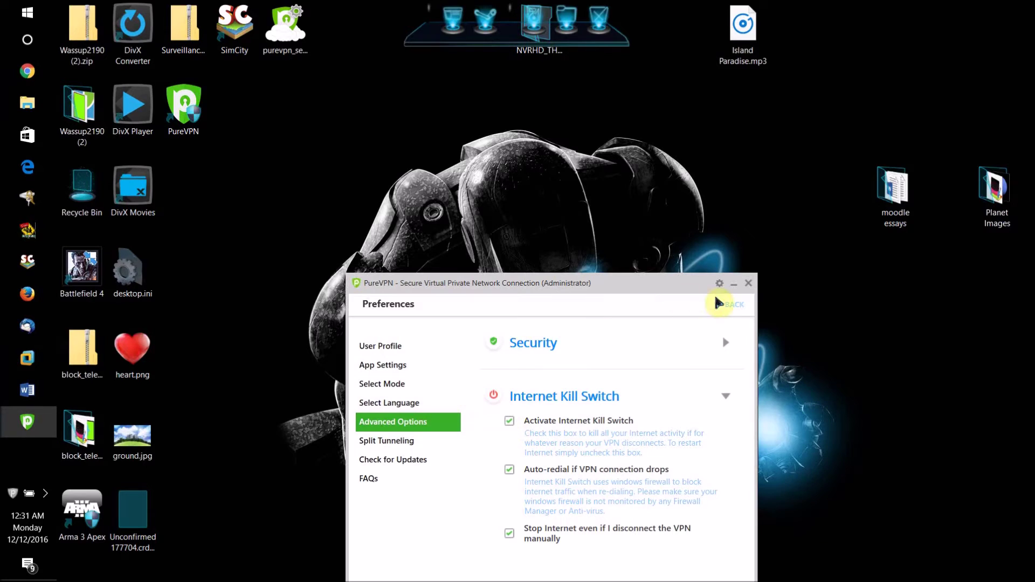
Reopen Advanced Options, expand Security and tick Switch to secure DNS, which fails without internet.
{"action": "left_click", "coordinate": [732, 305]}
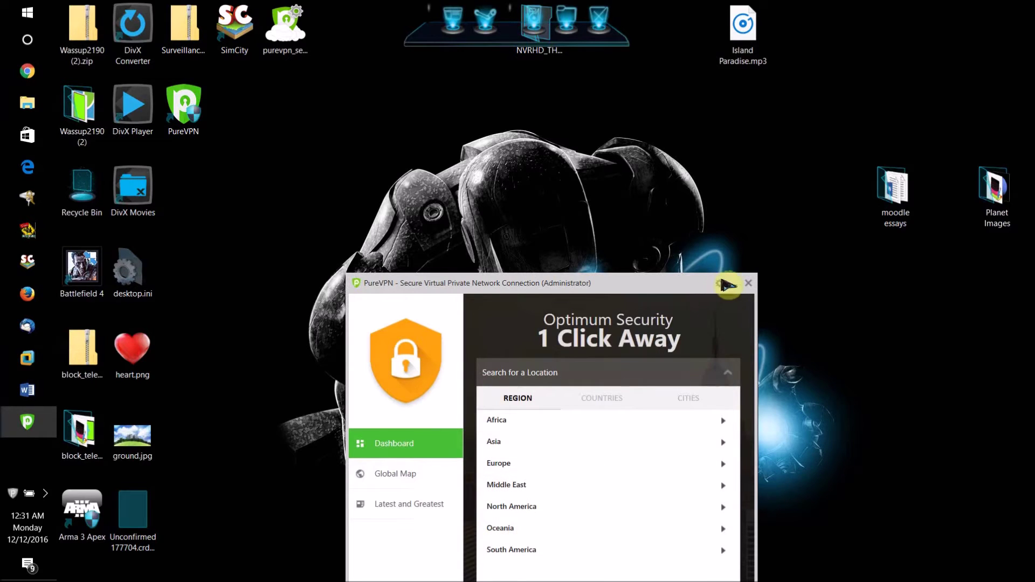
{"action": "left_click", "coordinate": [720, 285]}
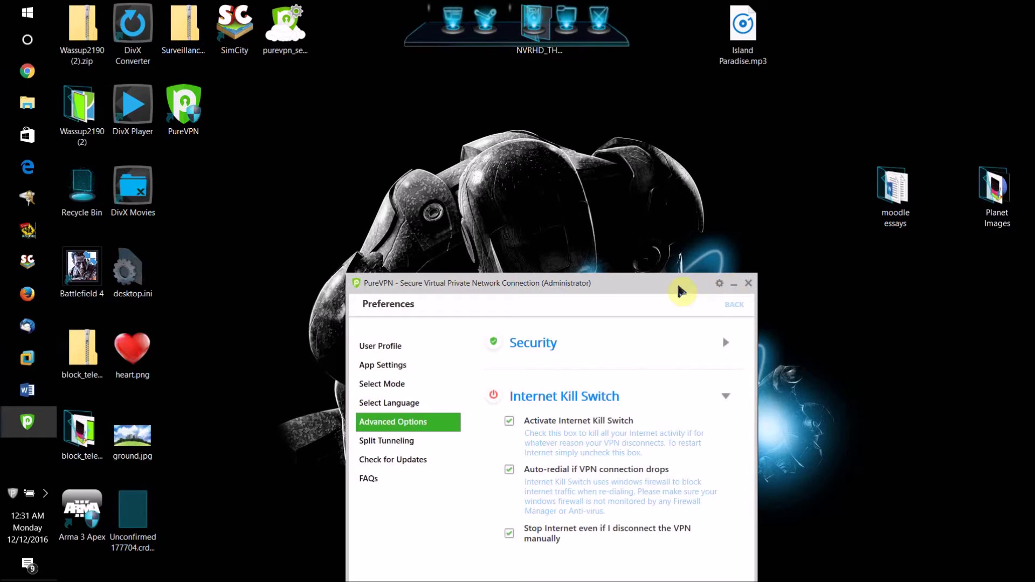
{"action": "left_click", "coordinate": [419, 388]}
{"action": "left_click", "coordinate": [423, 425]}
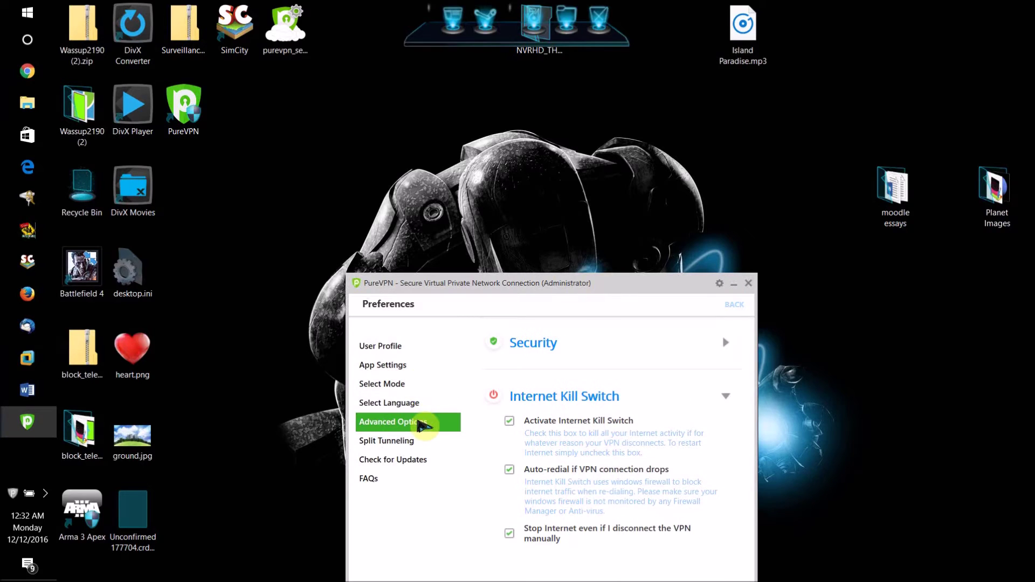
{"action": "left_click", "coordinate": [531, 354]}
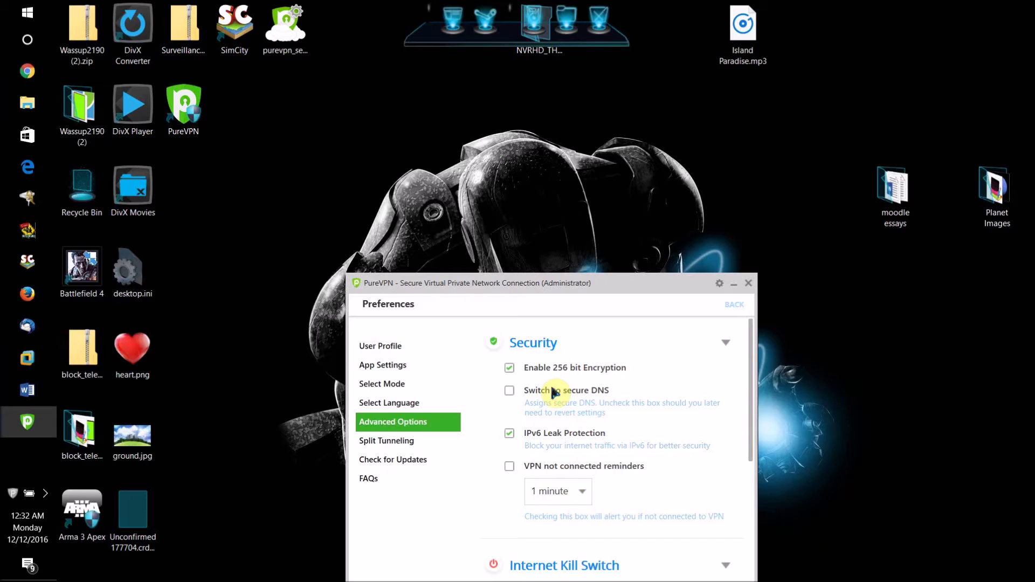
{"action": "left_click", "coordinate": [512, 391]}
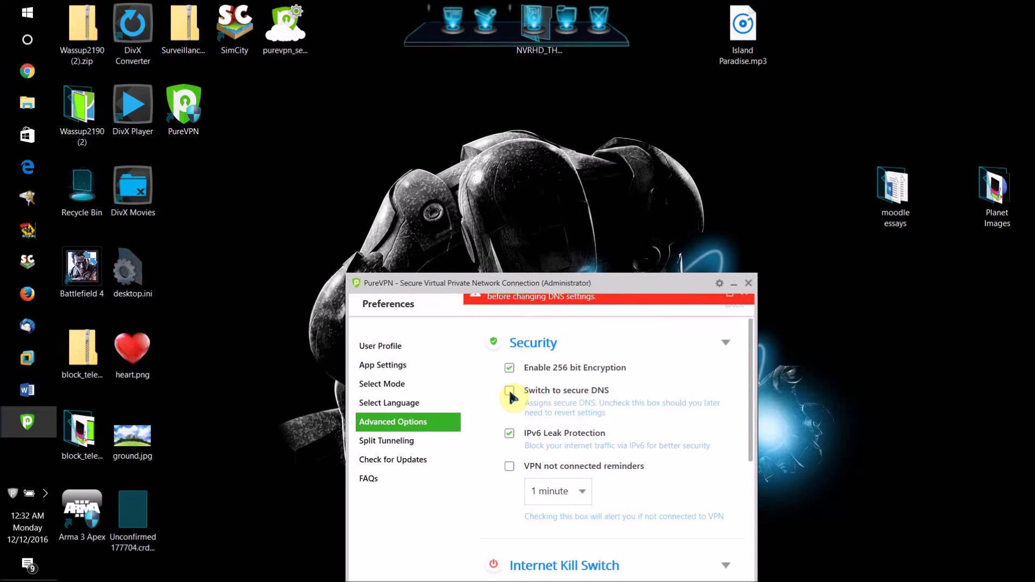
Retry secure DNS, then expand Internet Kill Switch and untick Activate Internet Kill Switch.
{"action": "left_click", "coordinate": [509, 390]}
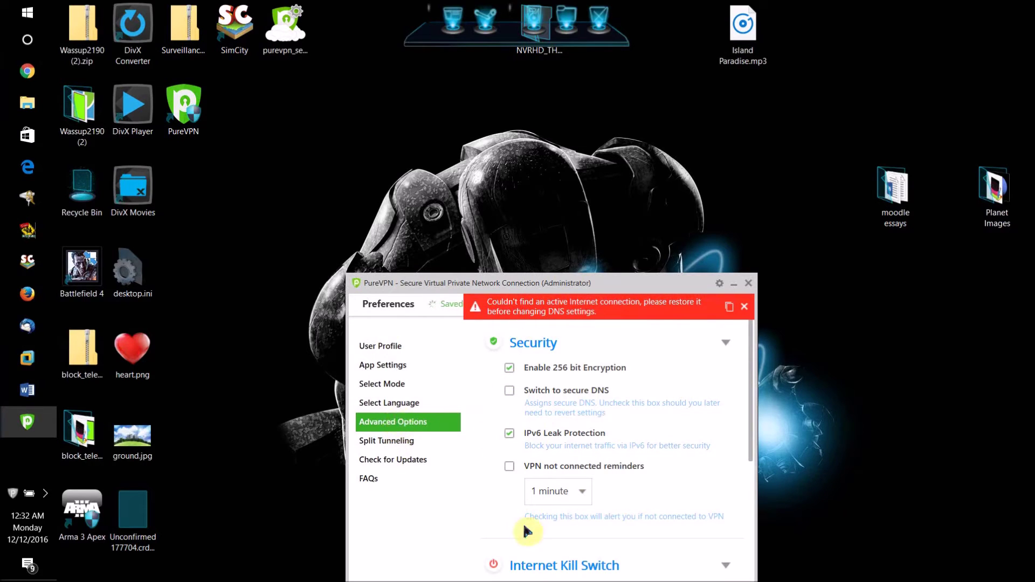
{"action": "left_click", "coordinate": [540, 569]}
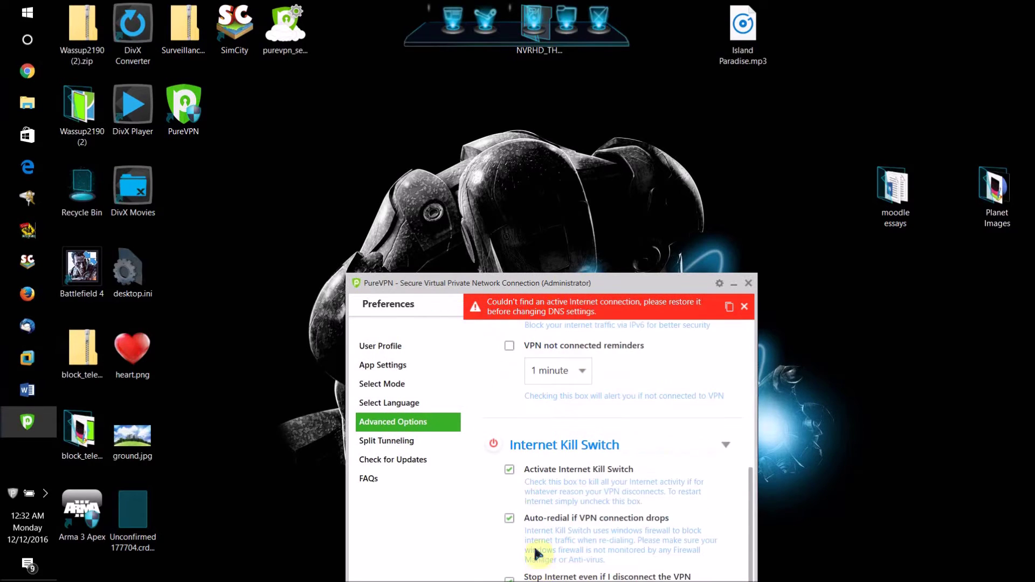
{"action": "left_click", "coordinate": [508, 471]}
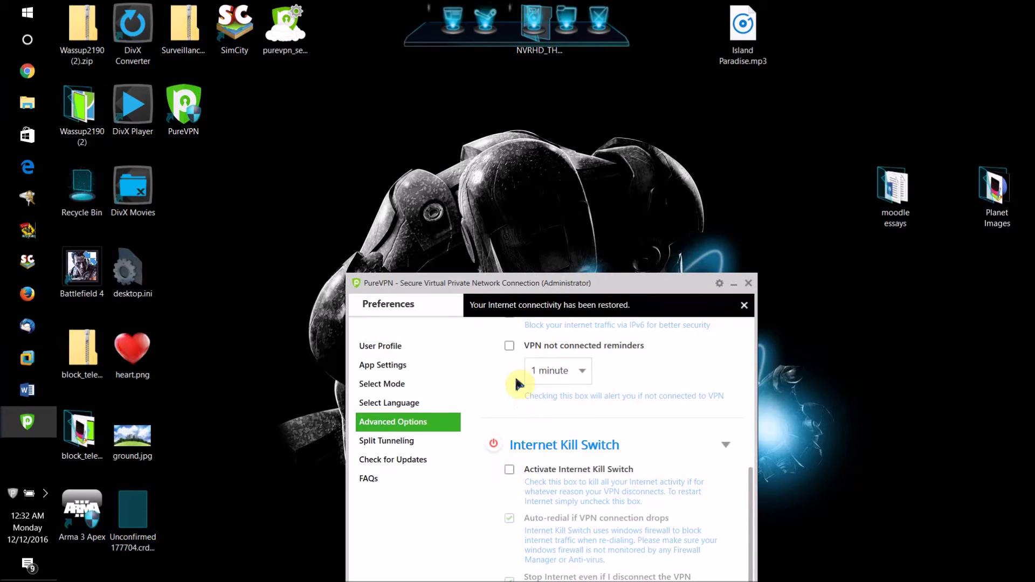
Bring PureVPN back to the front and enable Switch to secure DNS under Security.
{"action": "scroll", "coordinate": [516, 379], "scroll_direction": "up", "scroll_amount": 2}
{"action": "left_click", "coordinate": [510, 390]}
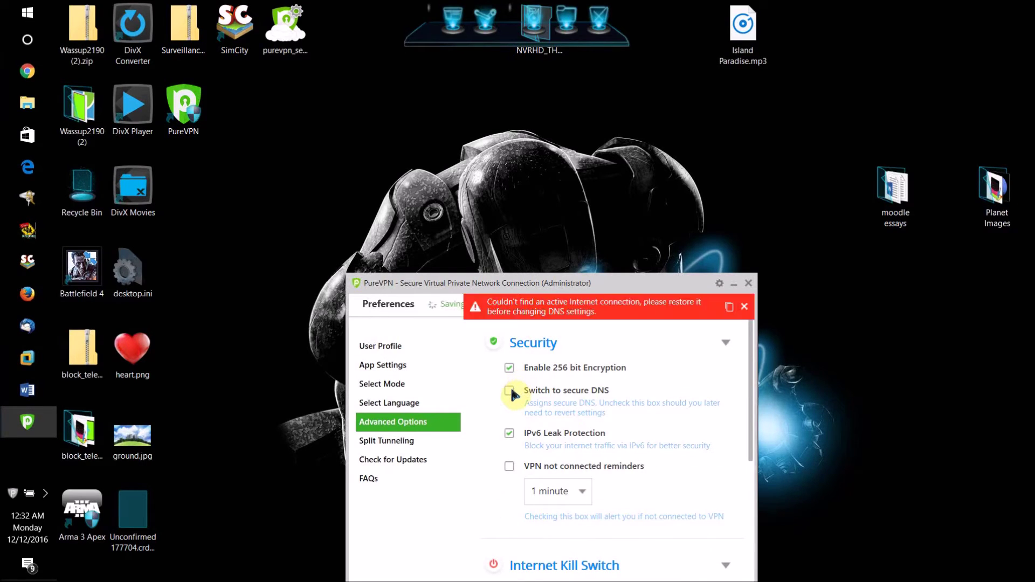
{"action": "left_click", "coordinate": [45, 494]}
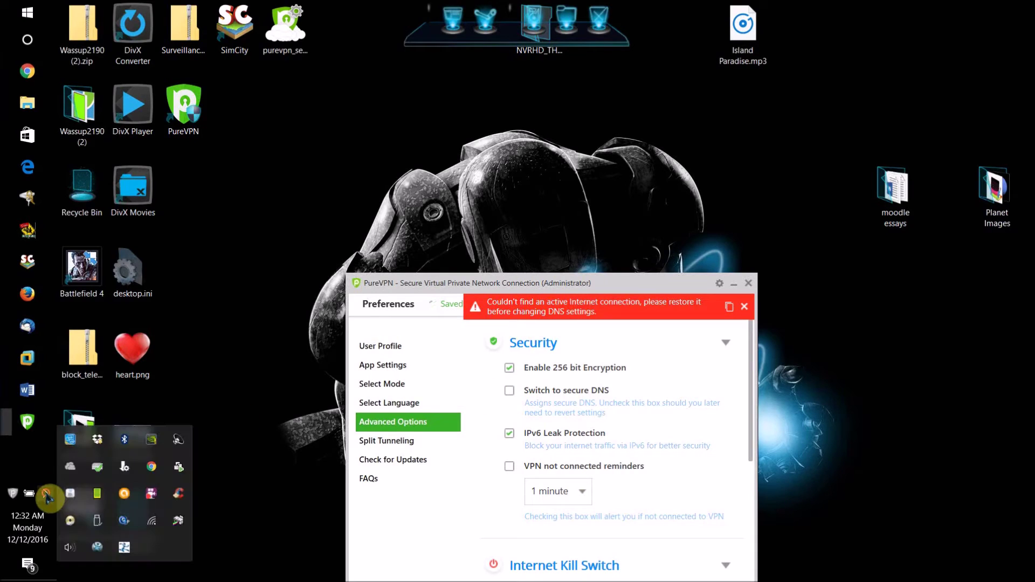
{"action": "left_click", "coordinate": [378, 560]}
{"action": "left_click", "coordinate": [510, 390]}
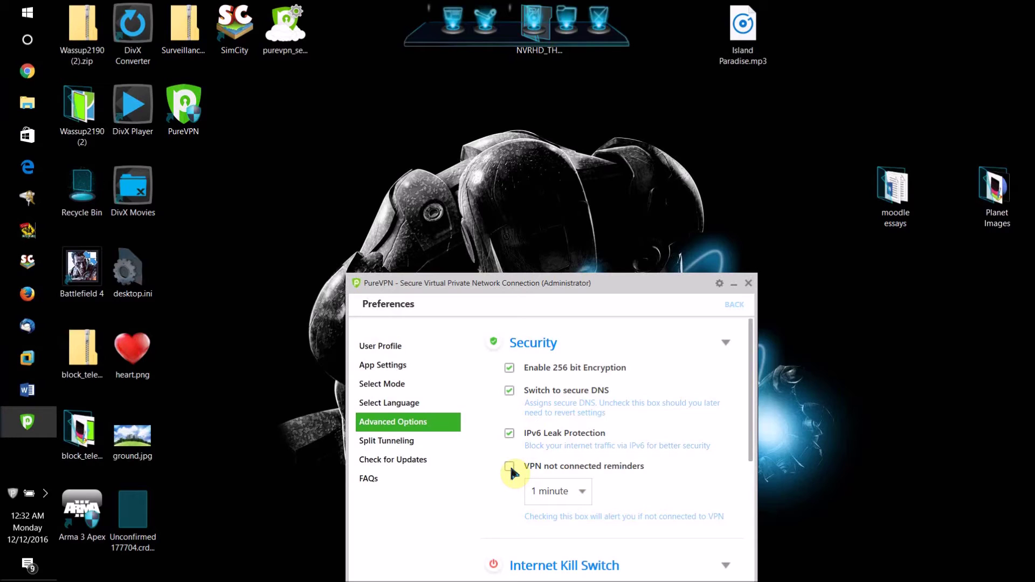
Keep the reminder interval at 1 minute, scroll through Advanced Options and move the window up.
{"action": "left_click", "coordinate": [558, 492]}
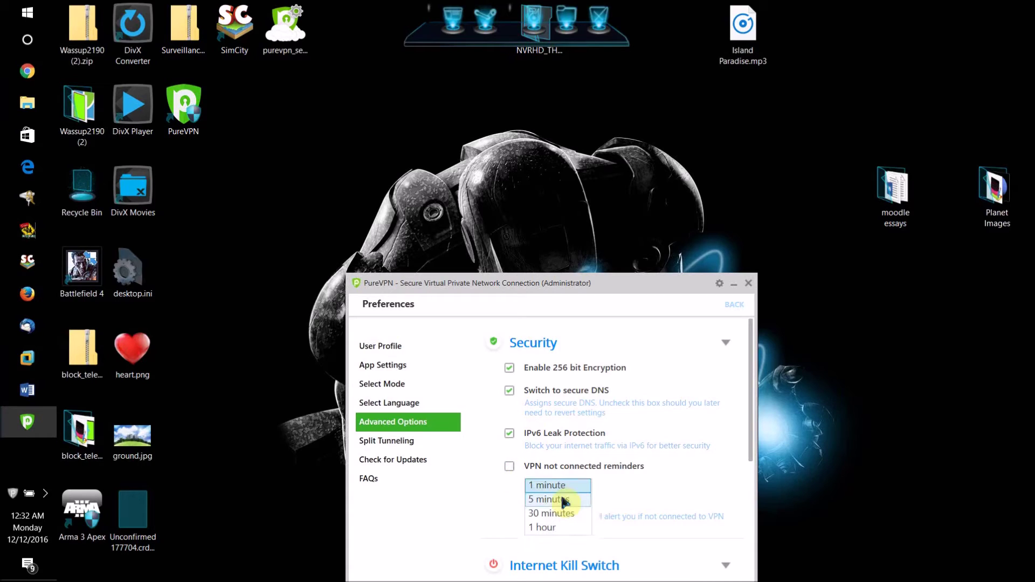
{"action": "left_click", "coordinate": [561, 486]}
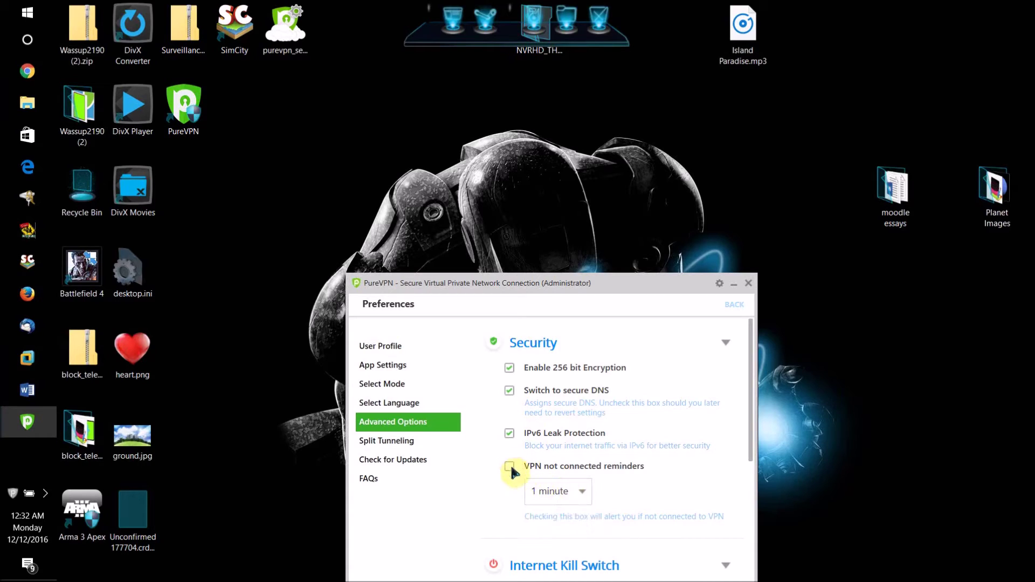
{"action": "scroll", "coordinate": [516, 399], "scroll_direction": "down", "scroll_amount": 2}
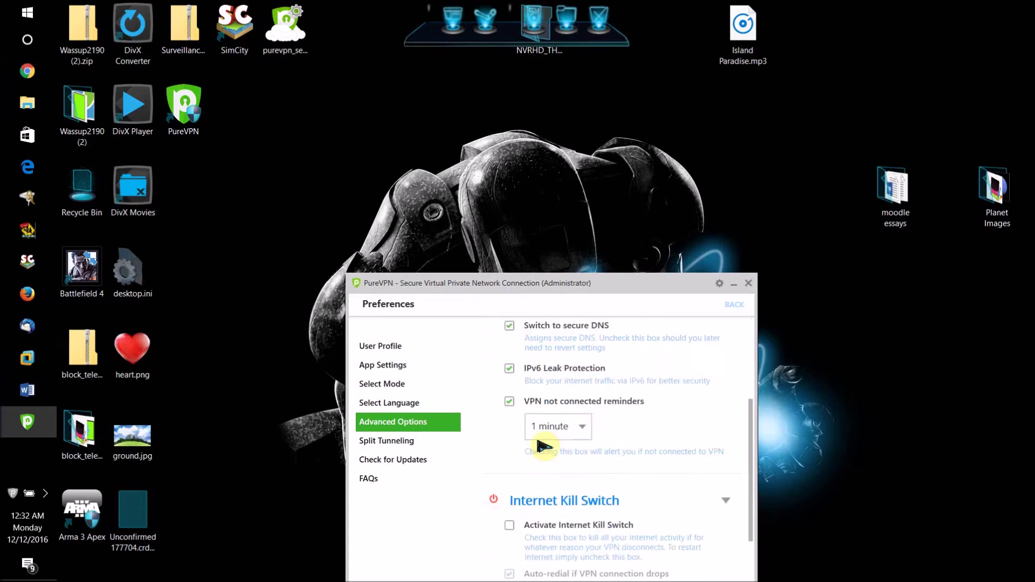
{"action": "scroll", "coordinate": [544, 440], "scroll_direction": "up", "scroll_amount": 2}
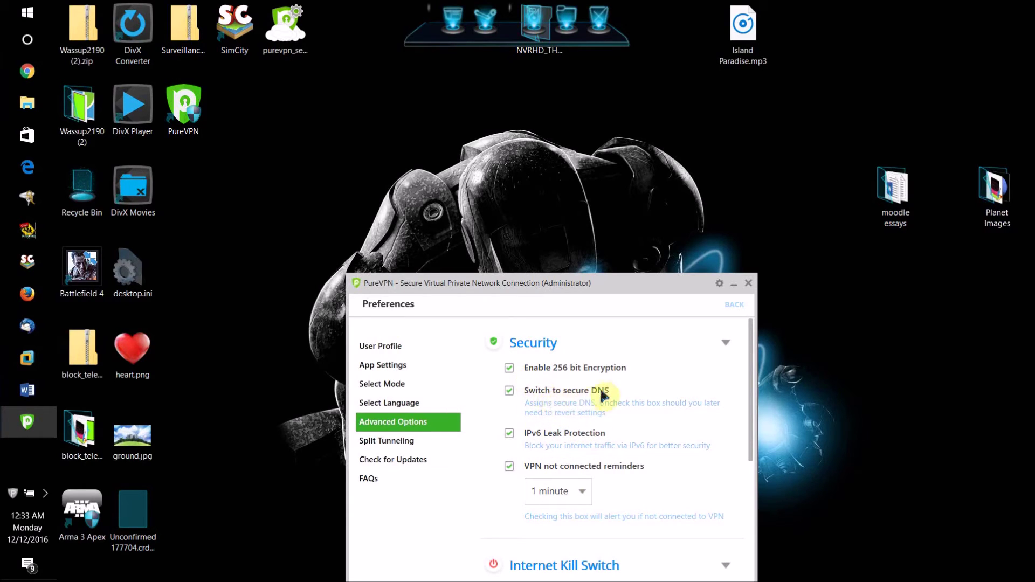
{"action": "scroll", "coordinate": [571, 441], "scroll_direction": "down", "scroll_amount": 2}
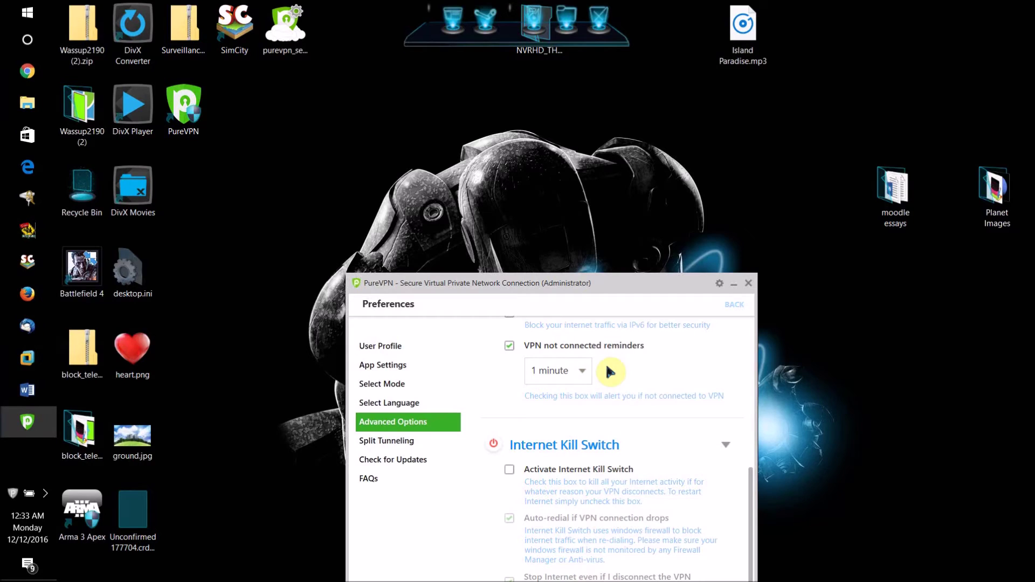
{"action": "left_click_drag", "start_coordinate": [566, 283], "coordinate": [560, 244]}
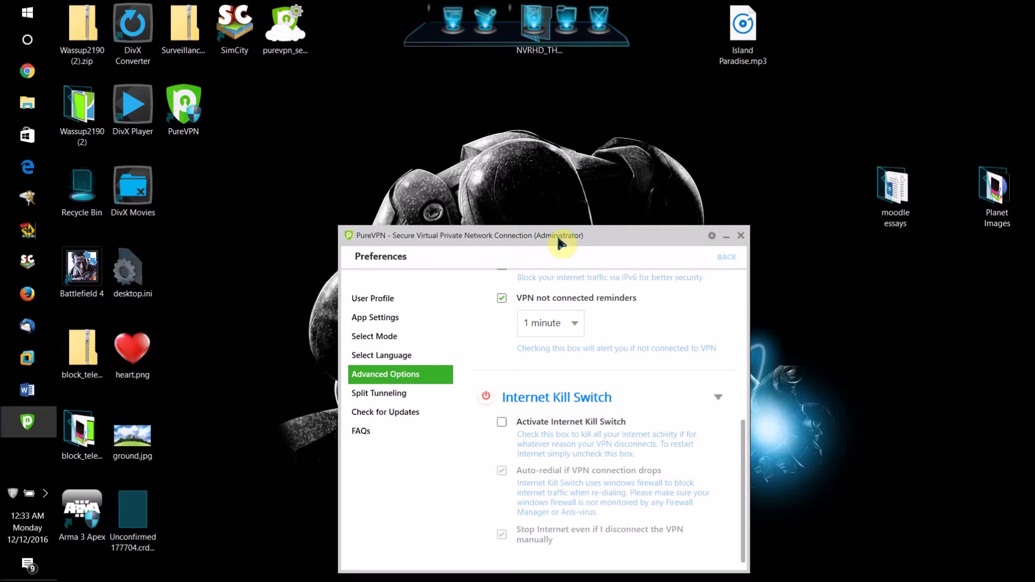
{"action": "left_click", "coordinate": [501, 422]}
Activate Split Tunneling and fetch the app list: Firefox, Chrome, uTorrent and Internet Explorer.
{"action": "left_click", "coordinate": [449, 399]}
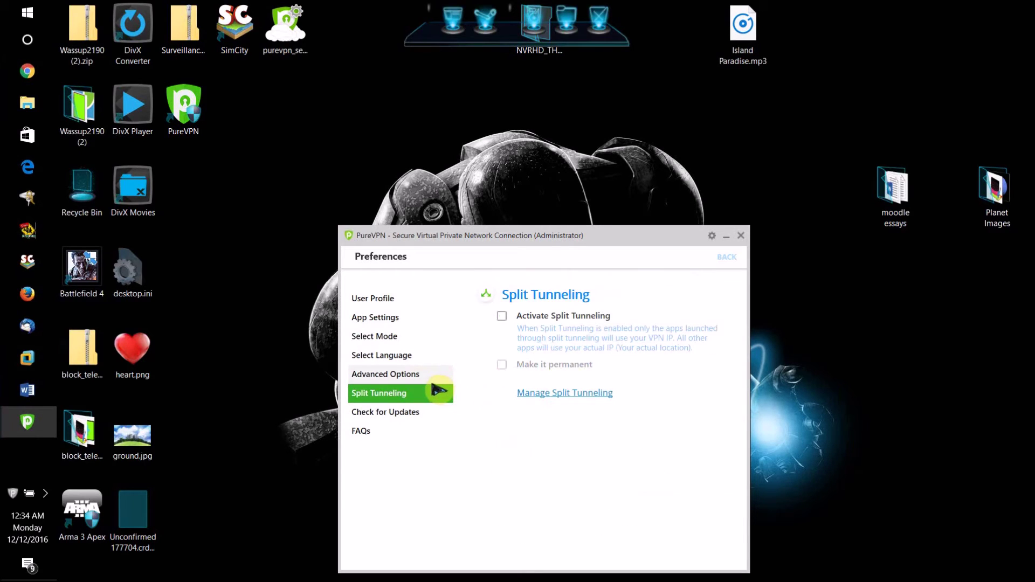
{"action": "left_click", "coordinate": [433, 382]}
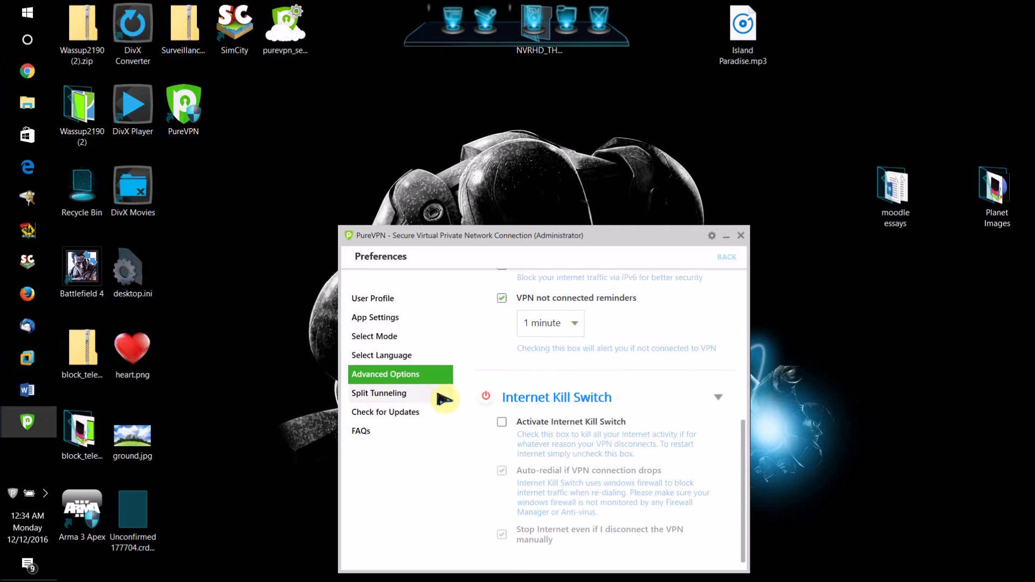
{"action": "left_click", "coordinate": [439, 392]}
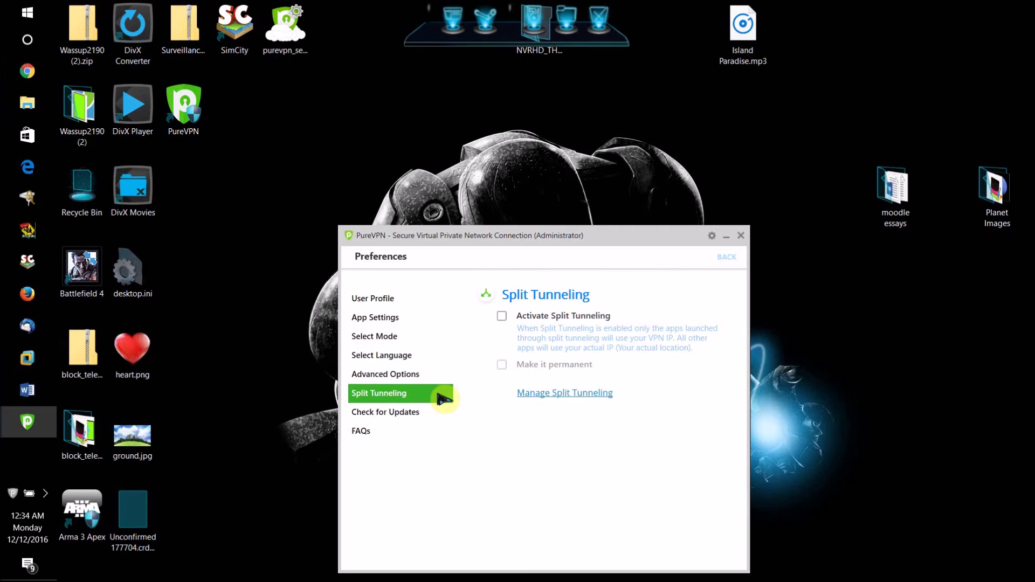
{"action": "left_click", "coordinate": [502, 316]}
{"action": "left_click", "coordinate": [594, 397]}
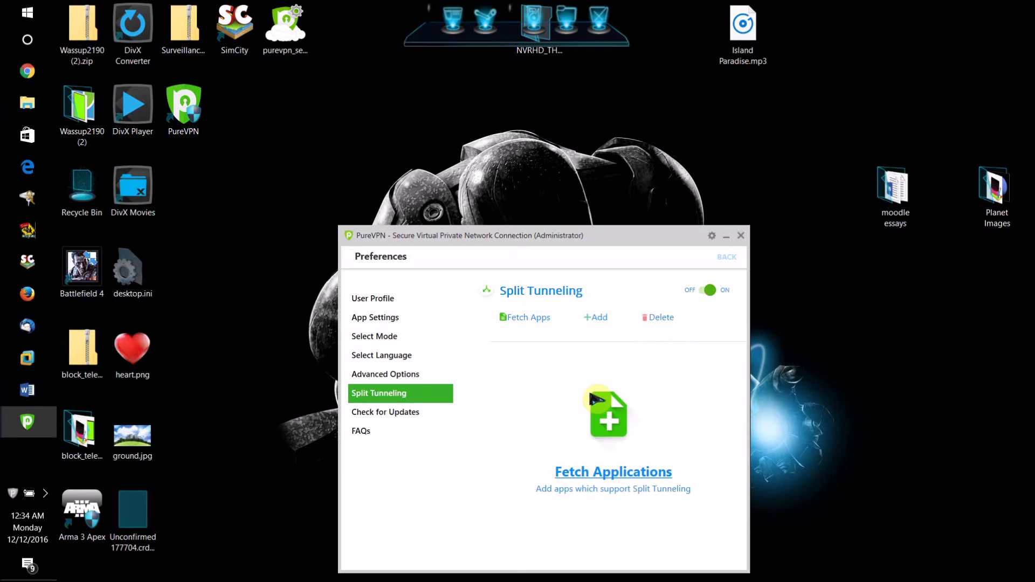
{"action": "left_click", "coordinate": [612, 471]}
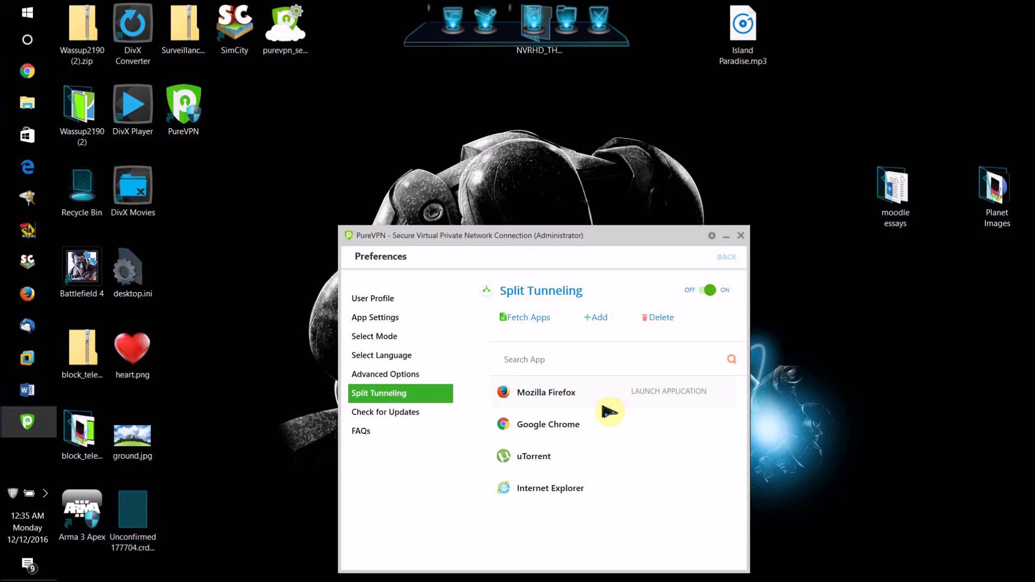
Turn Split Tunneling off, check for updates and dismiss the no-update notice, view User Profile, then open App Settings.
{"action": "left_click", "coordinate": [703, 291]}
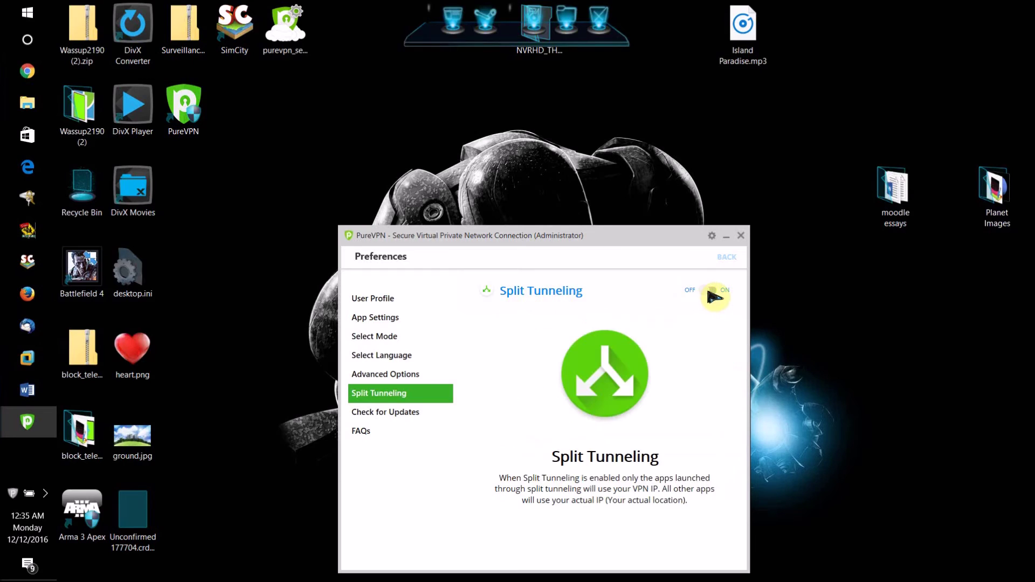
{"action": "left_click", "coordinate": [389, 416]}
{"action": "left_click", "coordinate": [556, 359]}
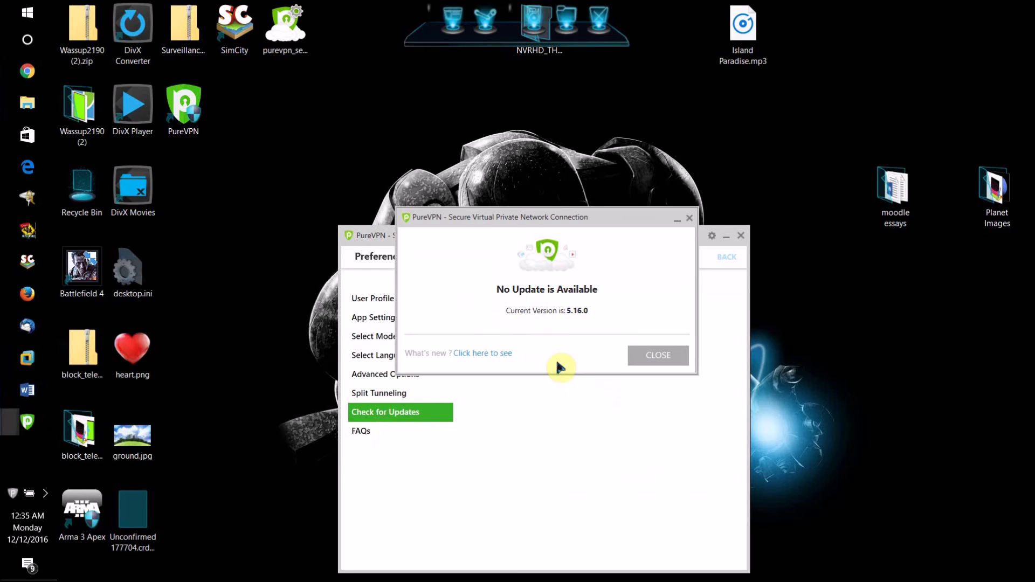
{"action": "left_click", "coordinate": [649, 360]}
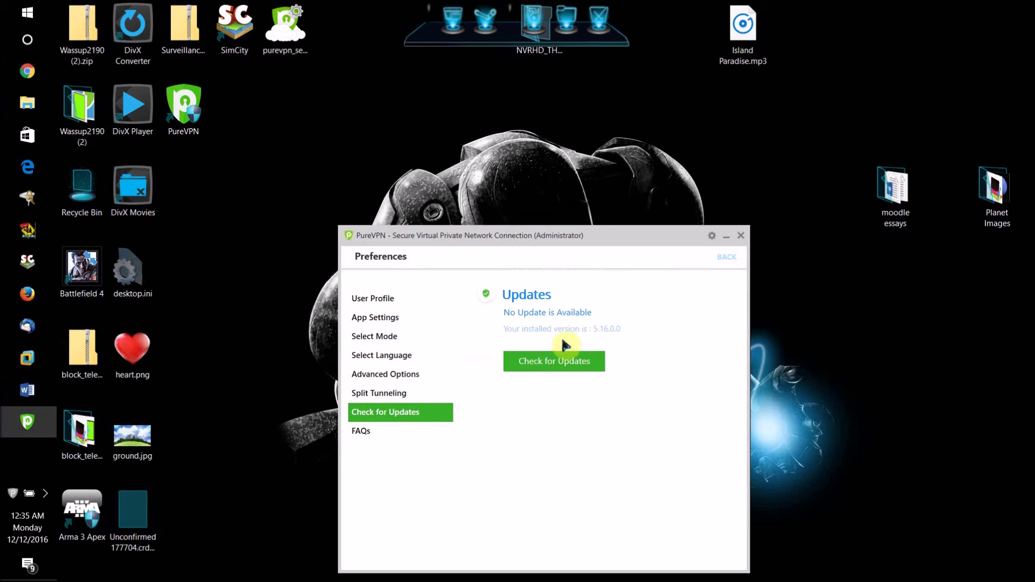
{"action": "left_click", "coordinate": [415, 305]}
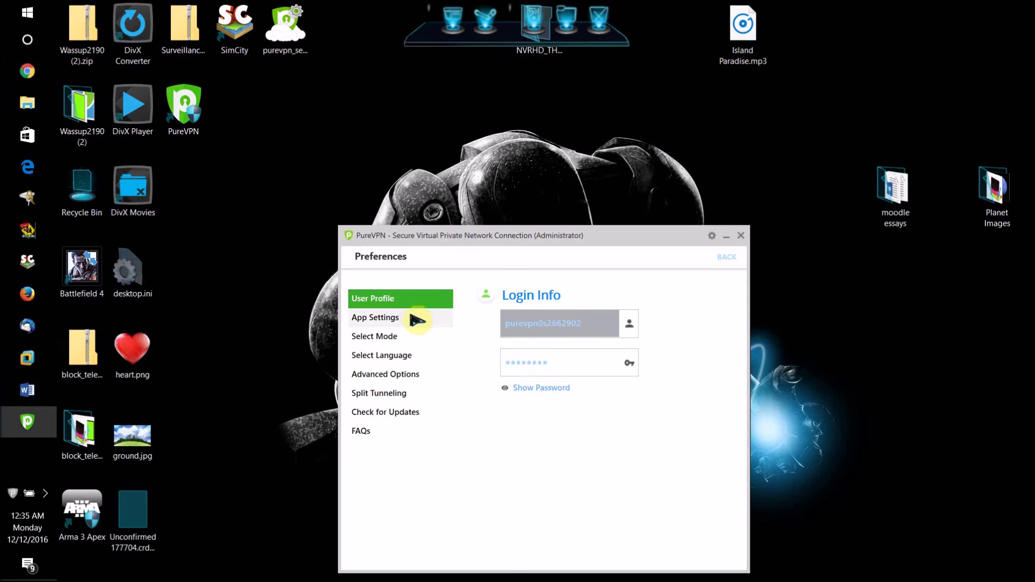
{"action": "left_click", "coordinate": [417, 319]}
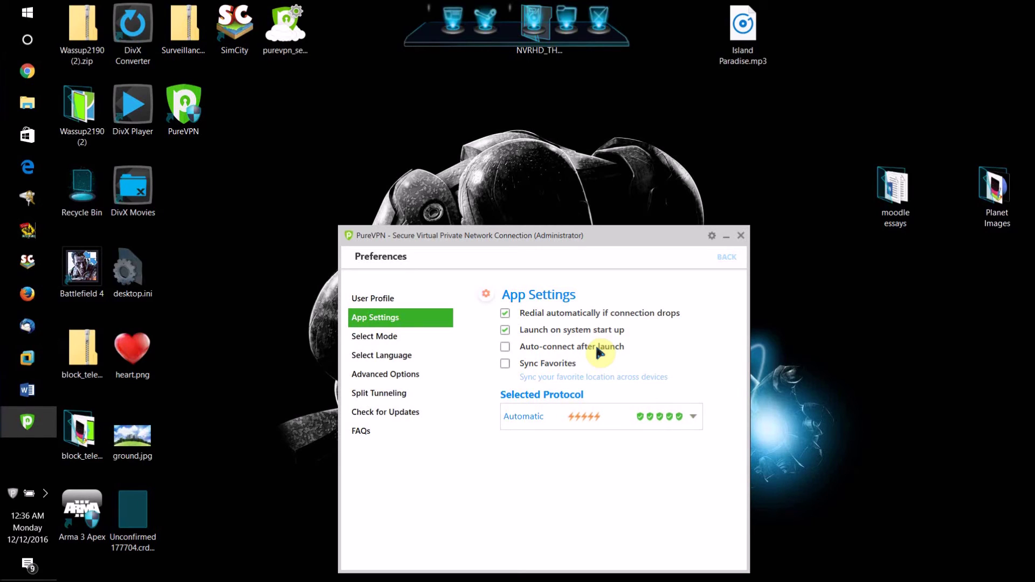
Enable Sync Favorites, Launch on system start up and Auto-connect after launch, then return to the Dashboard.
{"action": "left_click", "coordinate": [545, 364]}
{"action": "left_click", "coordinate": [523, 332]}
{"action": "left_click", "coordinate": [531, 349]}
{"action": "left_click", "coordinate": [447, 428]}
Connect to the Vietnam server from the Countries location list.
{"action": "left_click", "coordinate": [598, 382]}
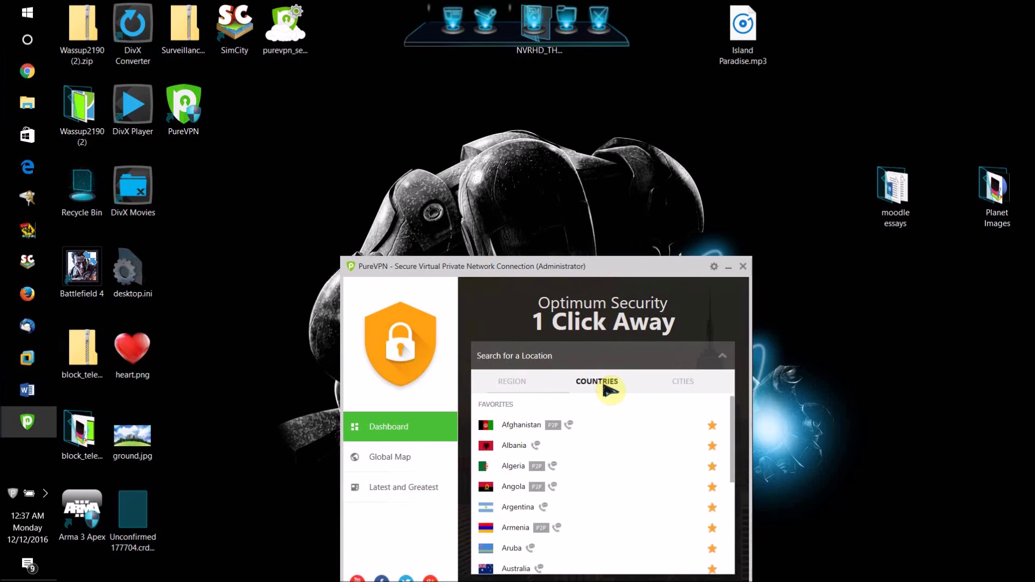
{"action": "scroll", "coordinate": [579, 539], "scroll_direction": "down", "scroll_amount": 20}
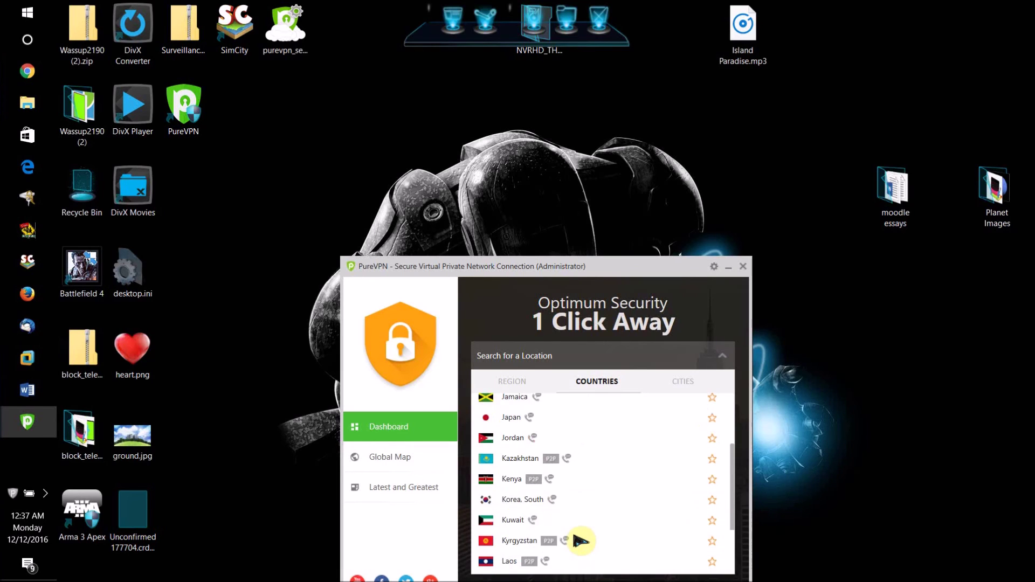
{"action": "scroll", "coordinate": [579, 541], "scroll_direction": "down", "scroll_amount": 15}
{"action": "left_click", "coordinate": [578, 541]}
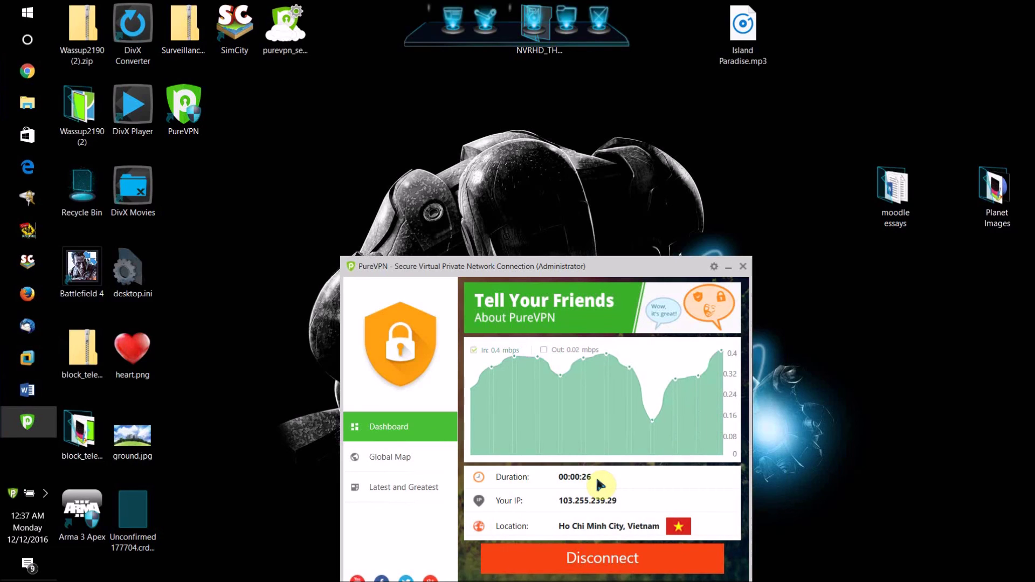
Close the PureVPN window to the tray, keeping the VPN connected.
{"action": "left_click", "coordinate": [744, 268]}
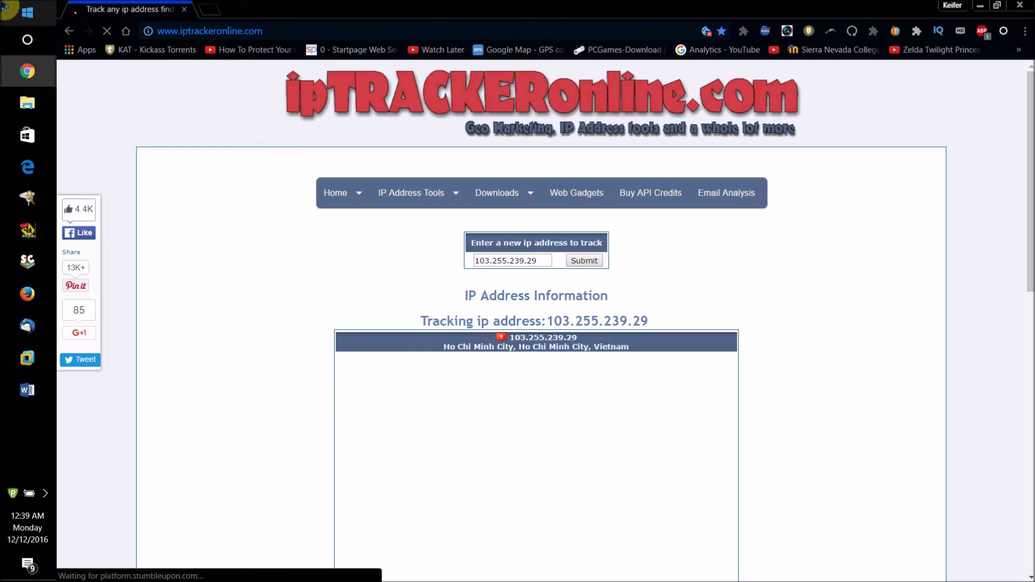
Open the FlashBack Express tray icon's menu with its pause, stop and restart options.
{"action": "left_click", "coordinate": [46, 493]}
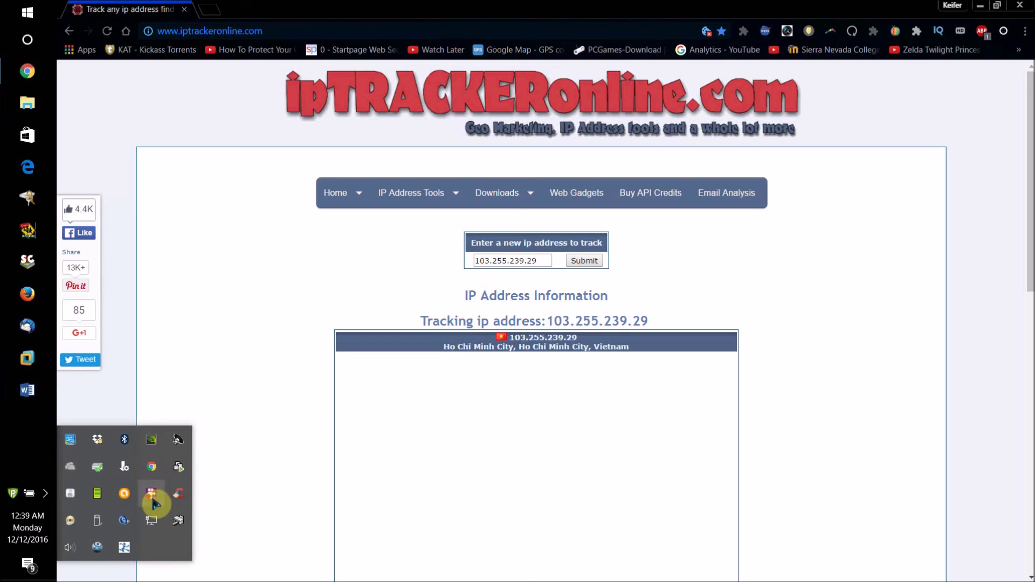
{"action": "right_click", "coordinate": [152, 501]}
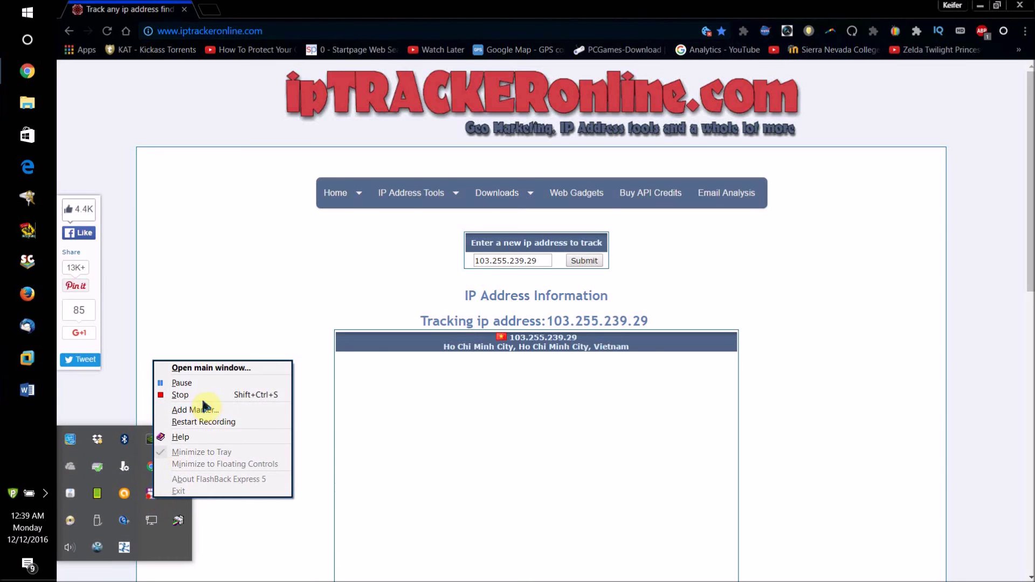